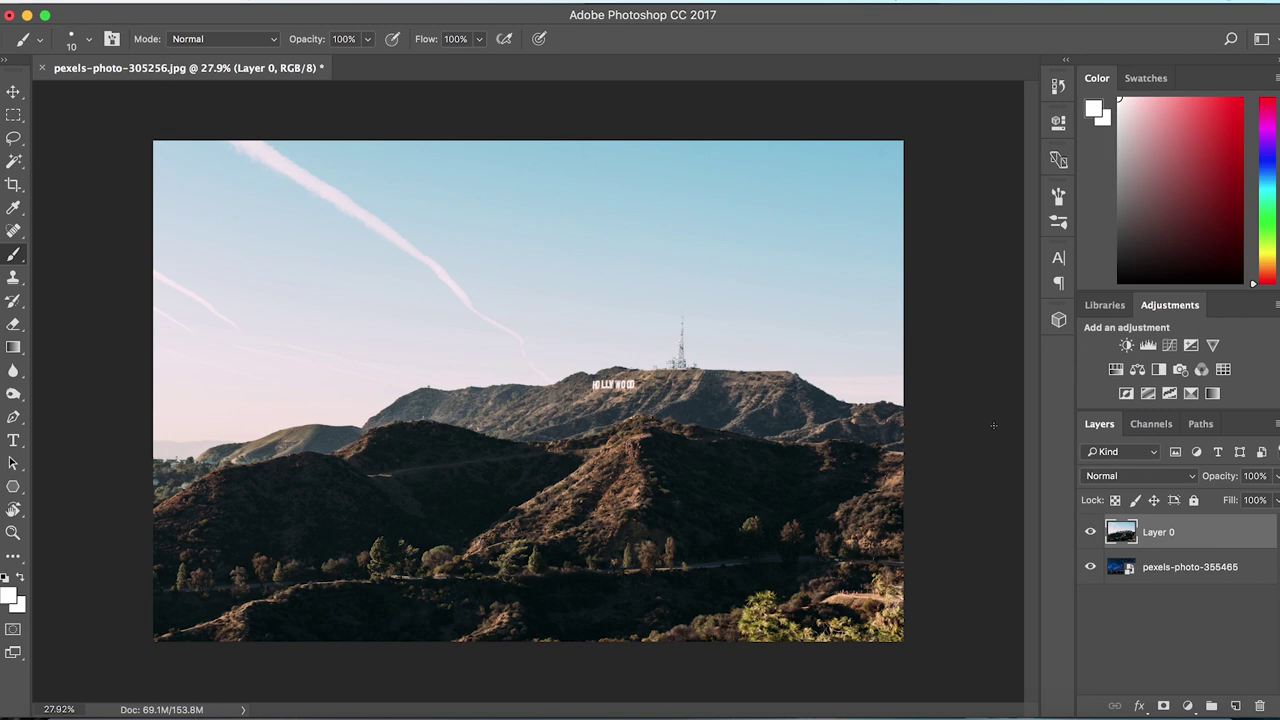
Show the starry night layer and briefly hide the hills photo to preview the night sky.
{"action": "left_click", "coordinate": [1091, 567]}
{"action": "left_click", "coordinate": [1090, 532]}
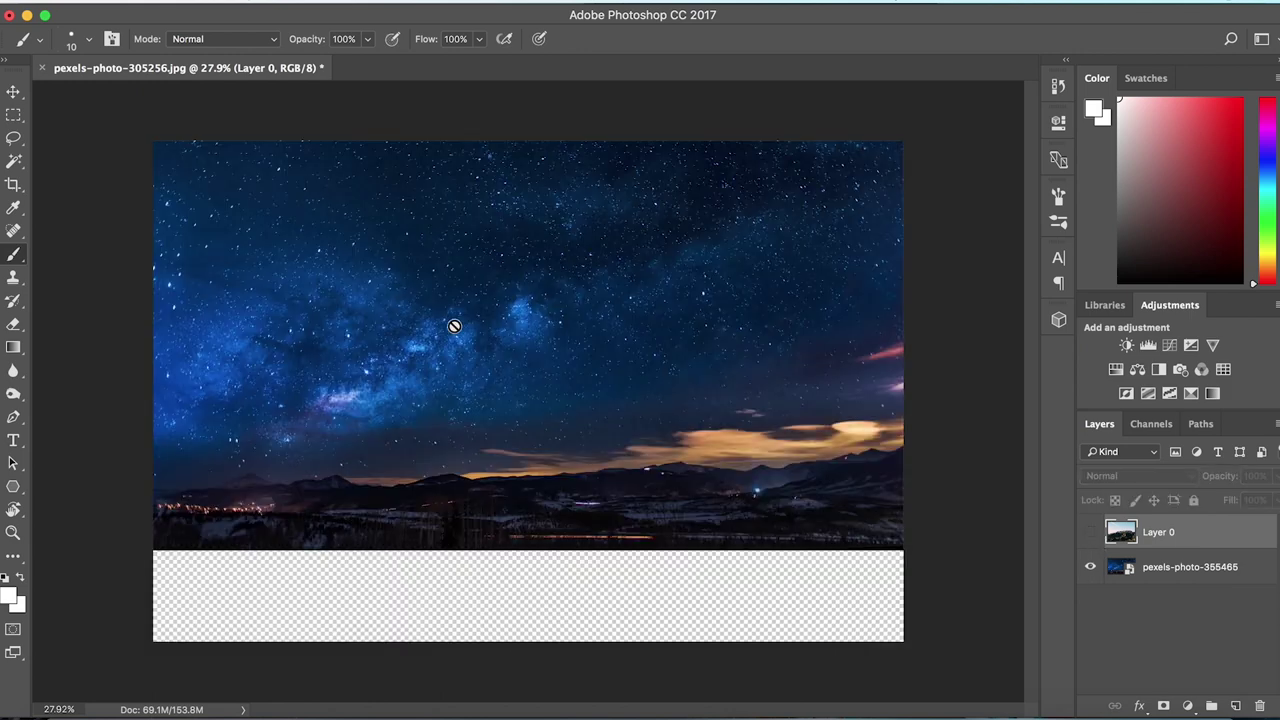
{"action": "left_click", "coordinate": [1090, 532]}
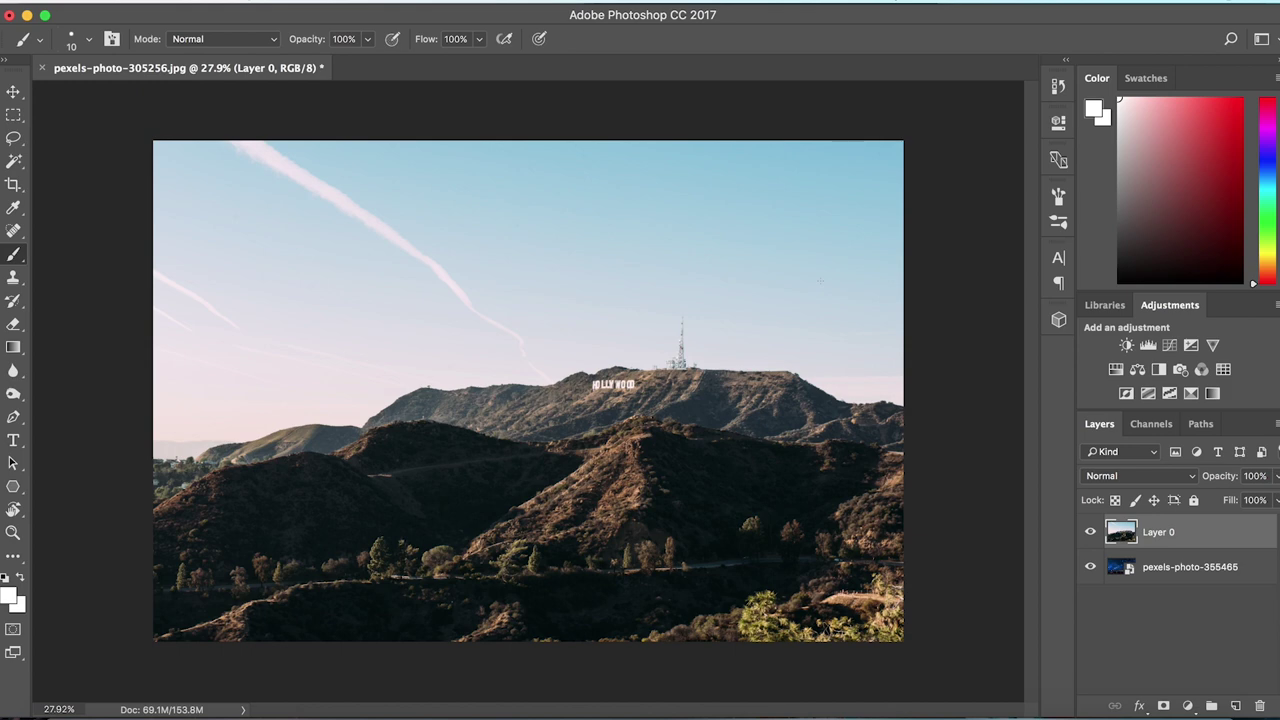
Magic Wand-select the blue sky, adding the contrails and the pale strip above the right ridge.
{"action": "left_click", "coordinate": [15, 162]}
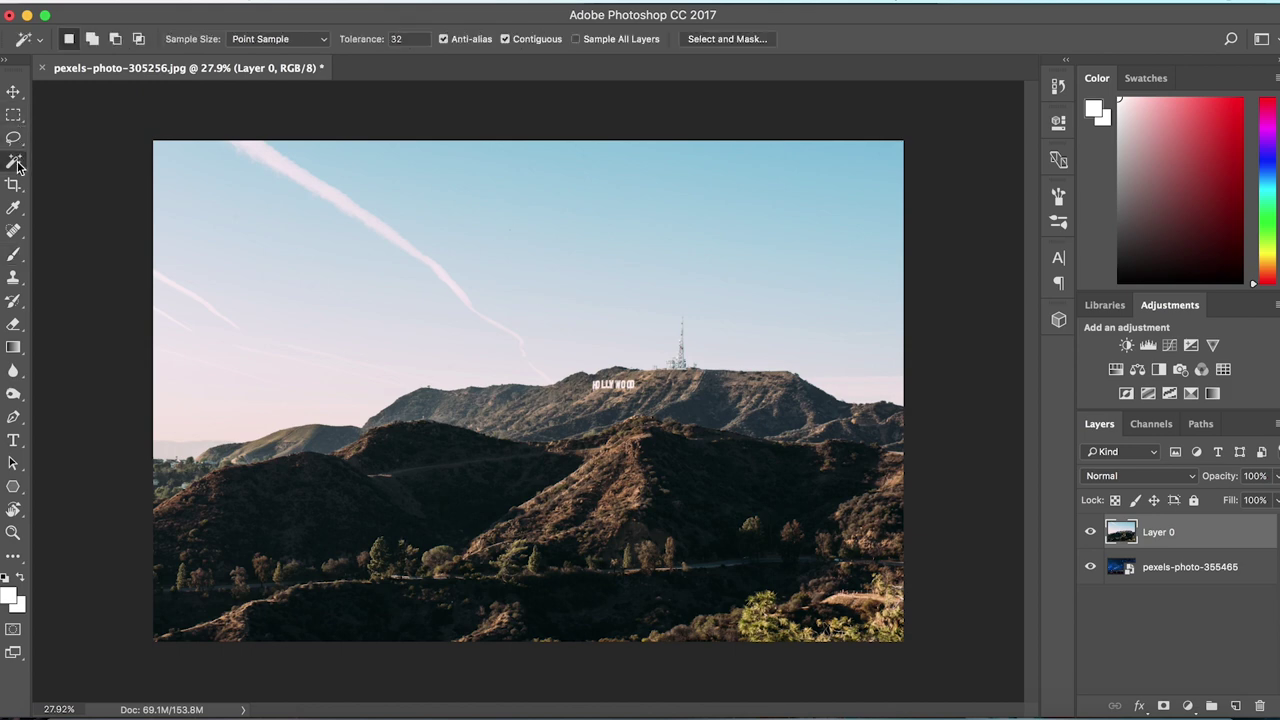
{"action": "left_click", "coordinate": [552, 188]}
{"action": "key", "text": "shift"}
{"action": "left_click", "coordinate": [443, 279], "text": "shift"}
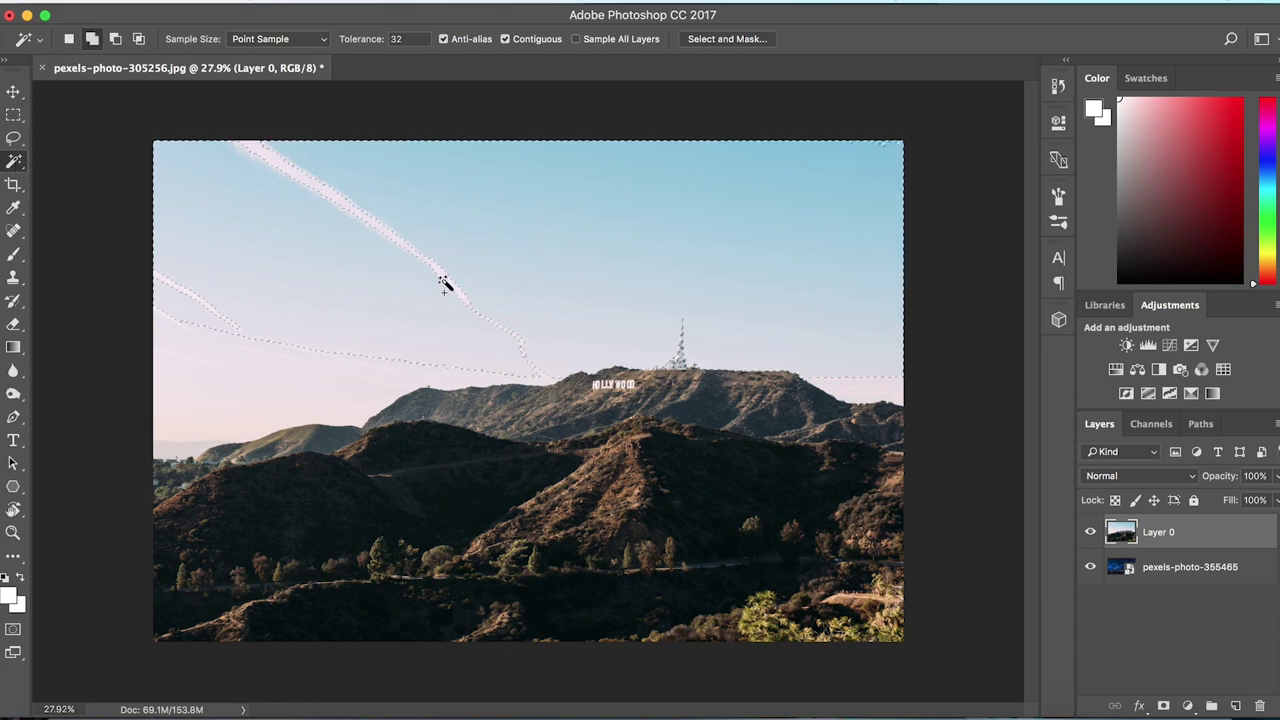
{"action": "left_click", "coordinate": [434, 275], "text": "shift"}
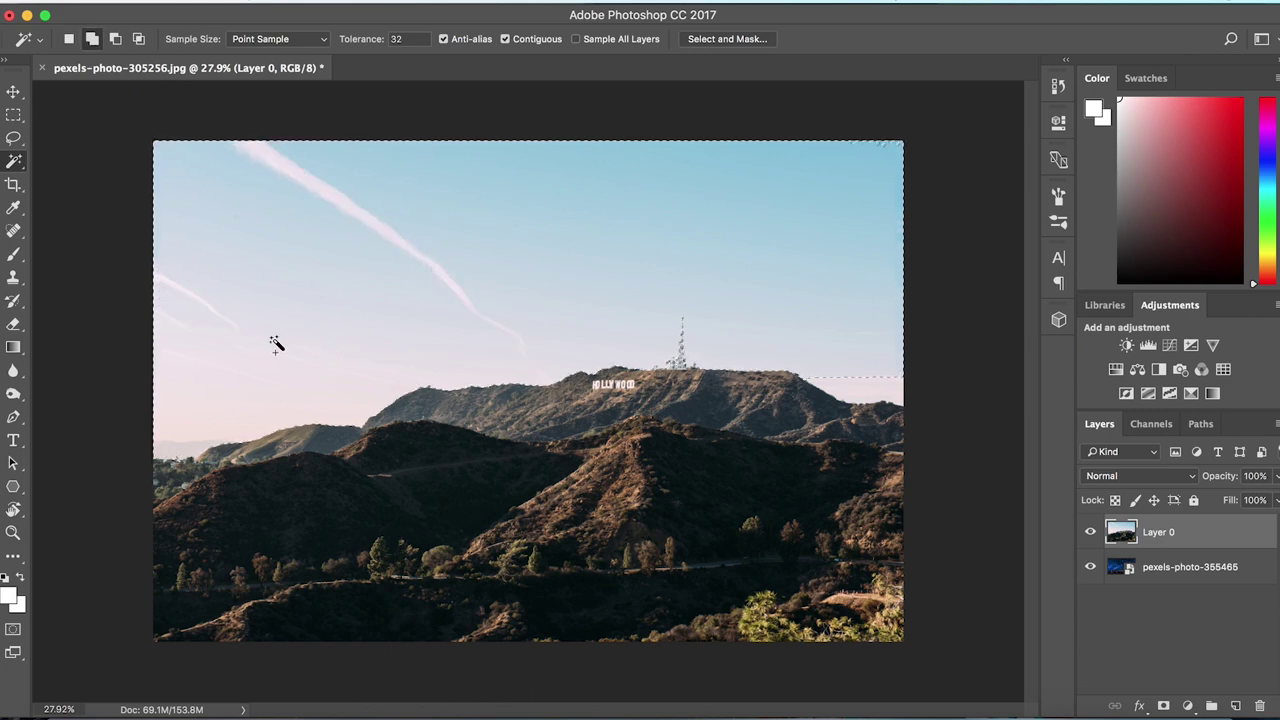
{"action": "left_click", "coordinate": [866, 386], "text": "shift"}
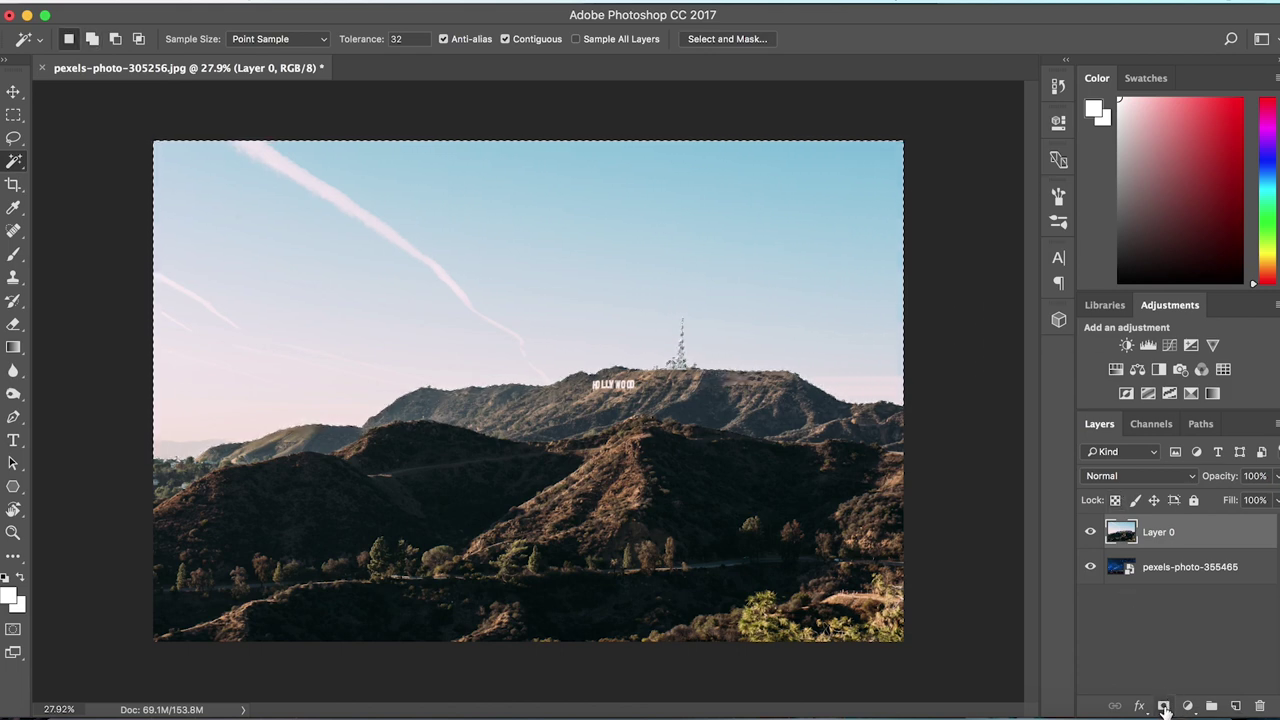
Mask the hills layer with the sky selection and invert the mask so the hills show.
{"action": "left_click", "coordinate": [1163, 708]}
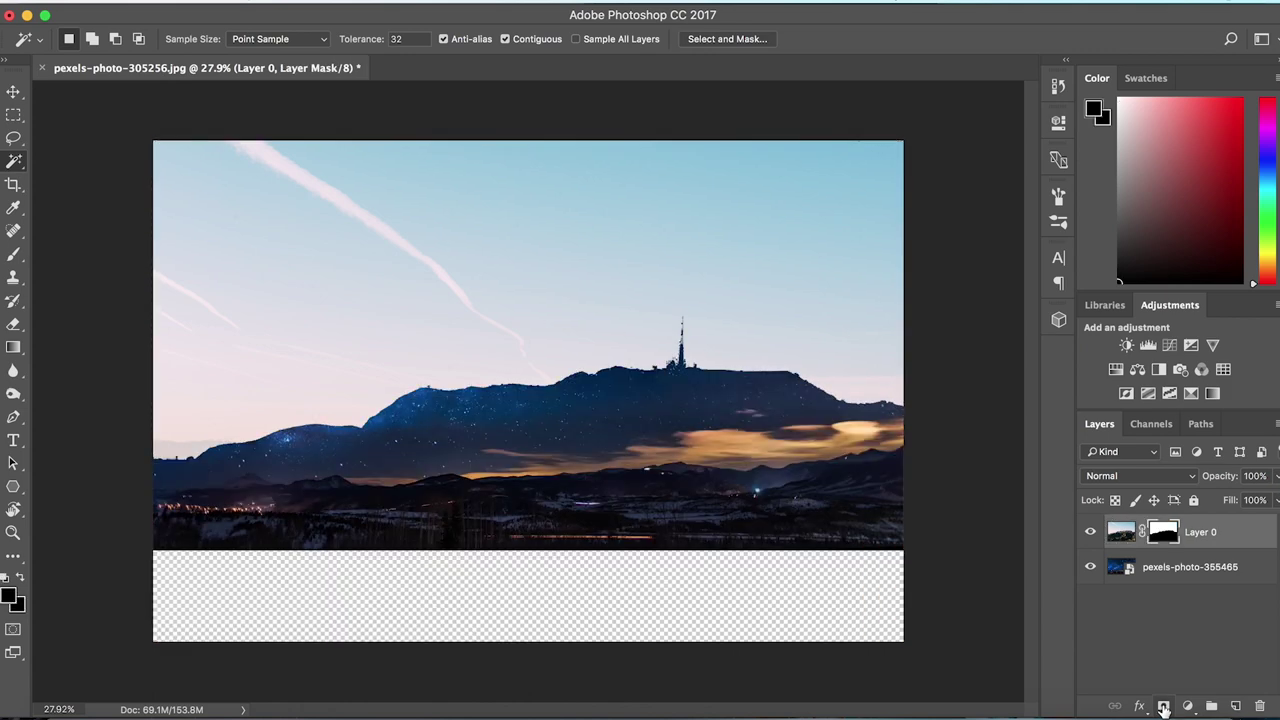
{"action": "double_click", "coordinate": [1159, 536]}
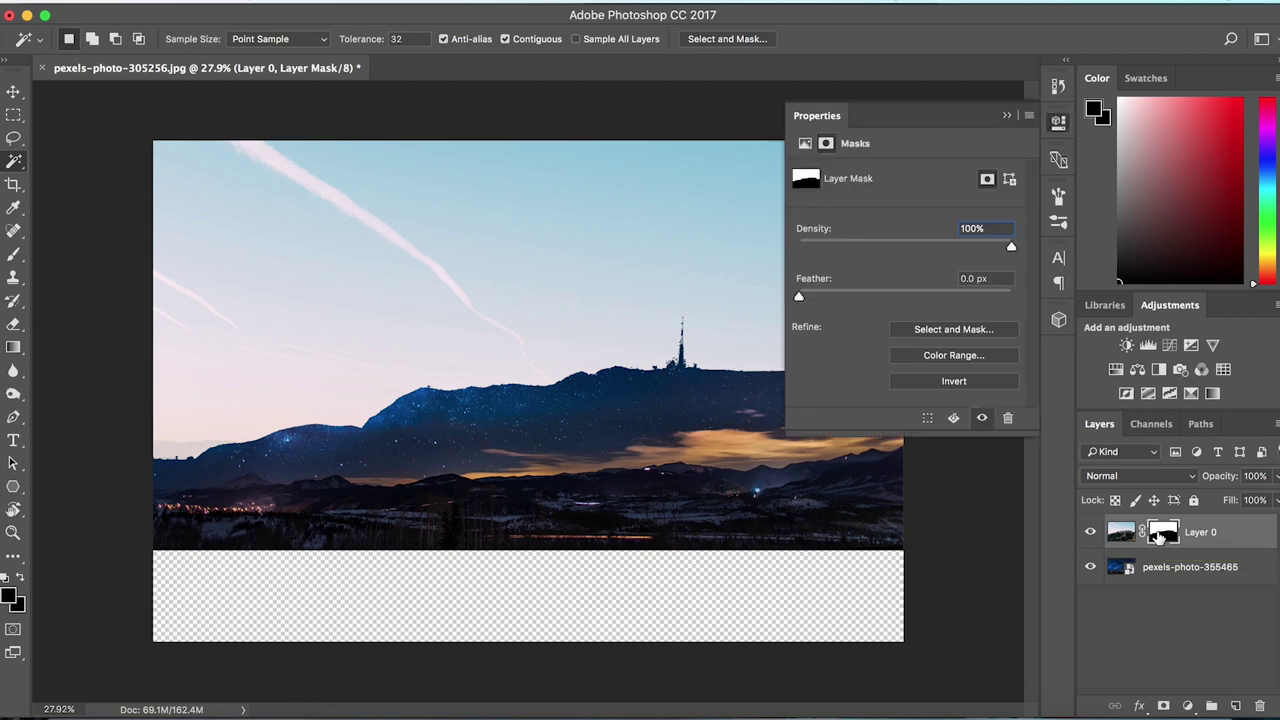
{"action": "left_click", "coordinate": [940, 385]}
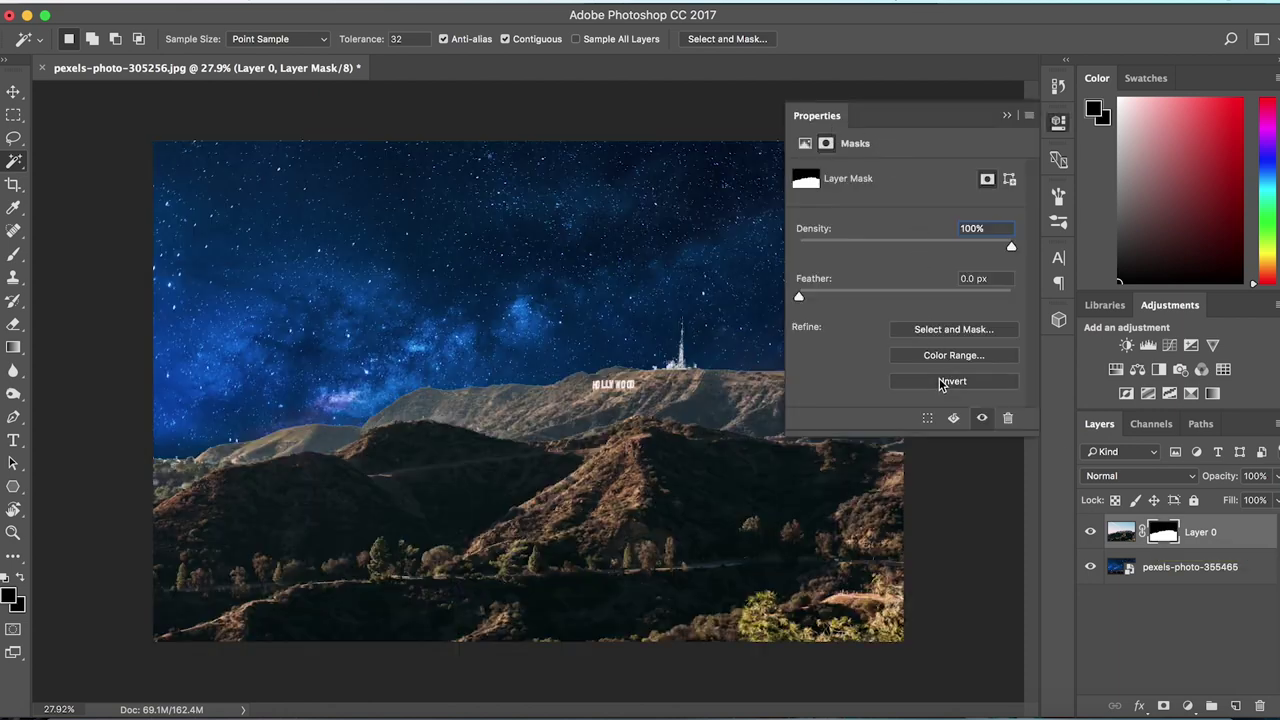
{"action": "left_click", "coordinate": [1007, 115]}
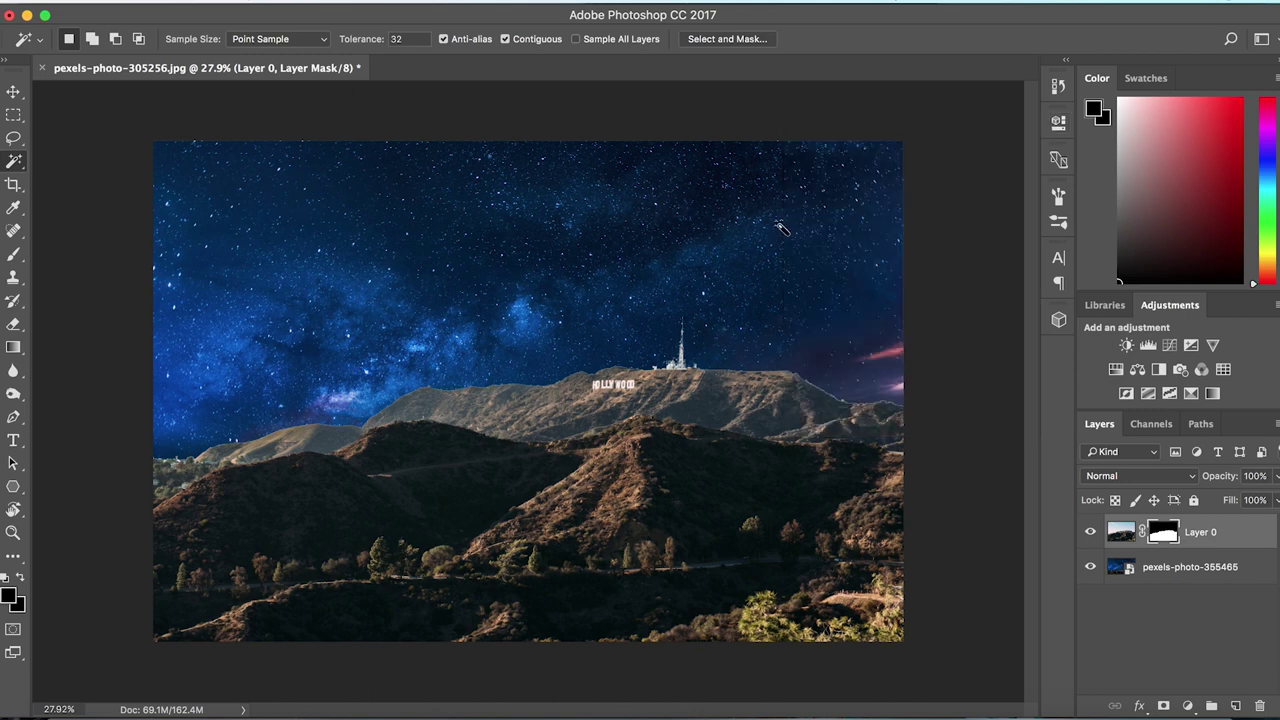
{"action": "key", "text": "b"}
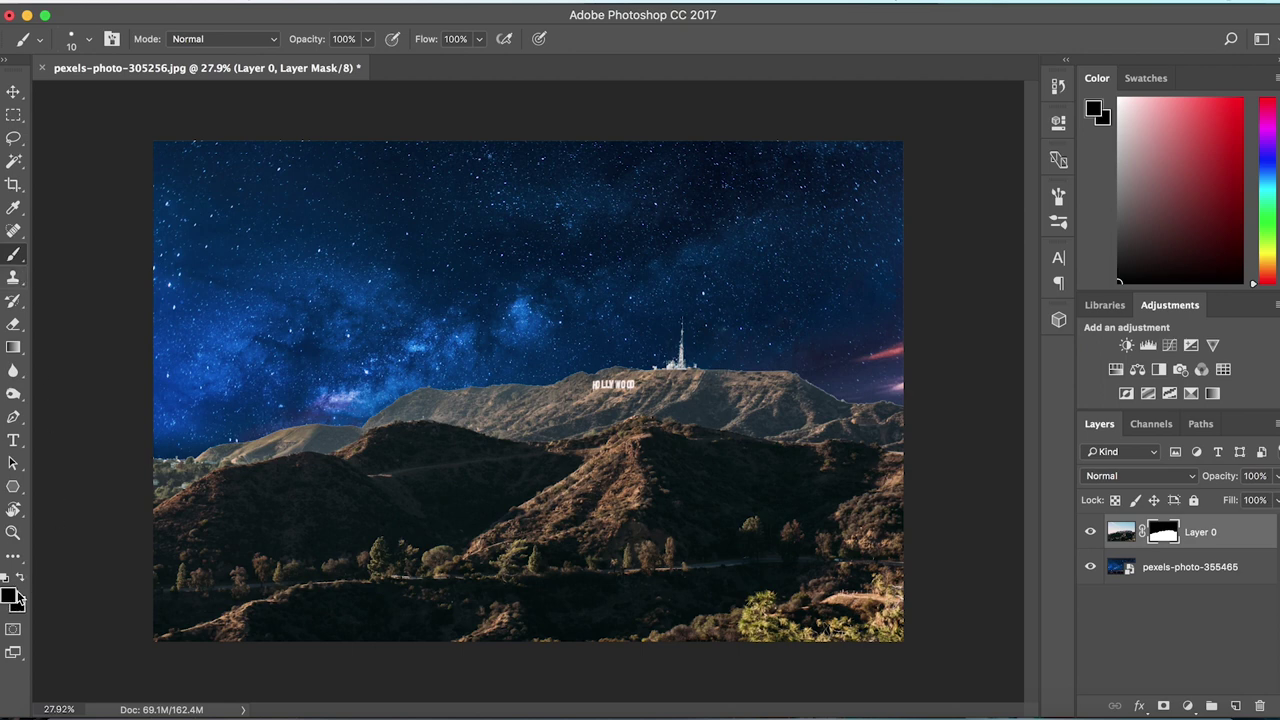
Paint black with a size-200 brush on the hills mask over the ridge left of the sign.
{"action": "key", "text": "bracketright"}
{"action": "mouse_move", "coordinate": [504, 392]}
{"action": "left_mouse_down"}
{"action": "mouse_move", "coordinate": [505, 405]}
{"action": "mouse_move", "coordinate": [508, 388]}
{"action": "mouse_move", "coordinate": [514, 400]}
{"action": "mouse_move", "coordinate": [537, 384]}
{"action": "left_mouse_up"}
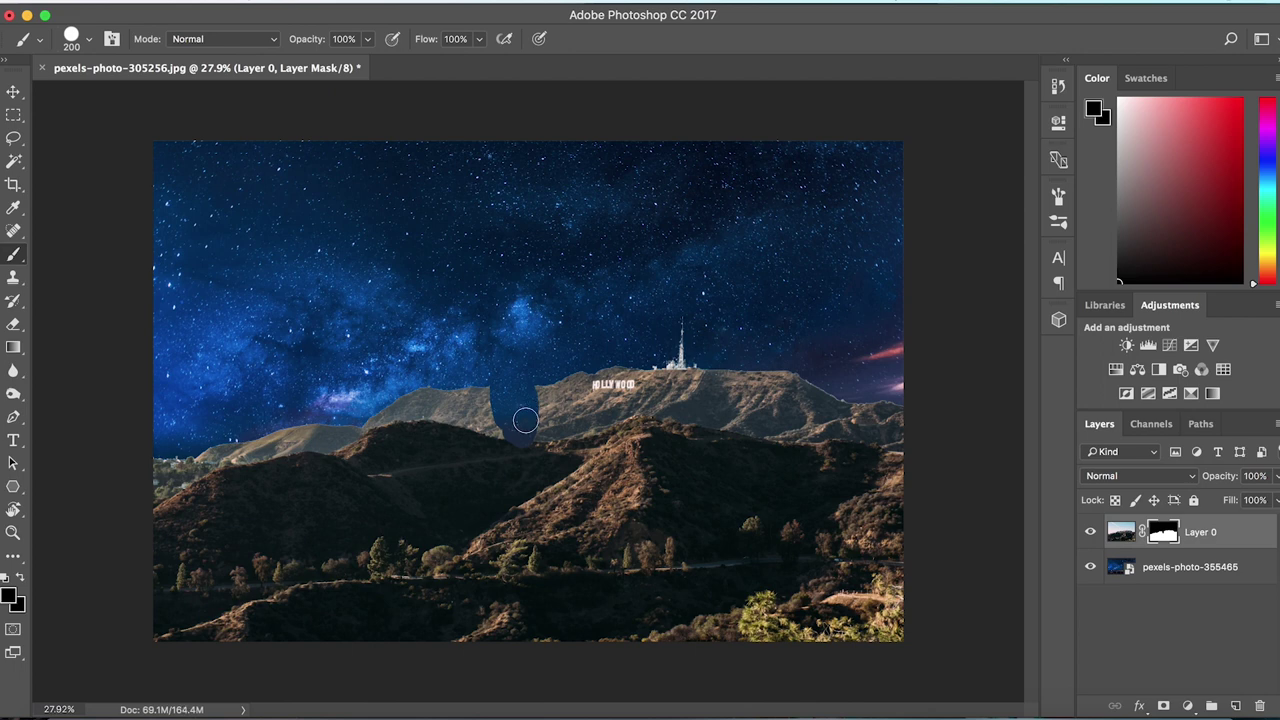
{"action": "key", "text": "super+z"}
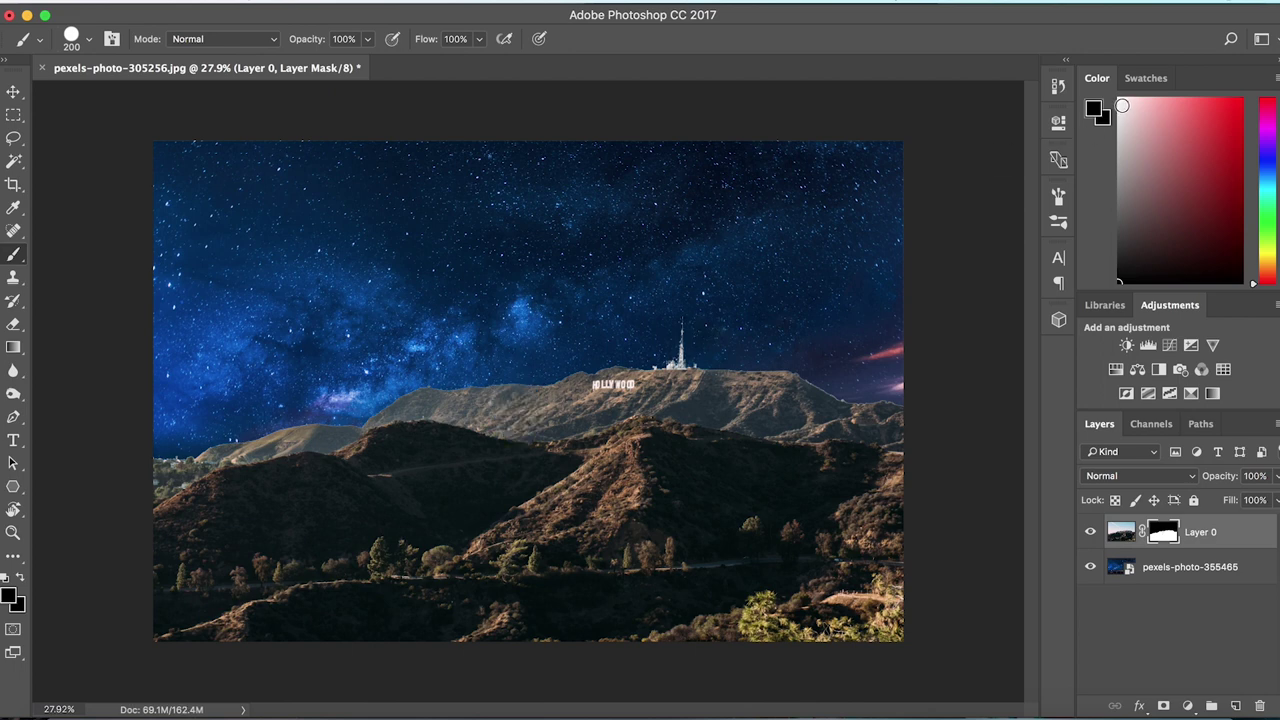
{"action": "key", "text": "d"}
{"action": "mouse_move", "coordinate": [325, 253]}
{"action": "left_mouse_down"}
{"action": "mouse_move", "coordinate": [366, 234]}
{"action": "mouse_move", "coordinate": [405, 295]}
{"action": "mouse_move", "coordinate": [411, 358]}
{"action": "mouse_move", "coordinate": [434, 379]}
{"action": "mouse_move", "coordinate": [459, 376]}
{"action": "mouse_move", "coordinate": [427, 337]}
{"action": "mouse_move", "coordinate": [468, 363]}
{"action": "mouse_move", "coordinate": [405, 272]}
{"action": "mouse_move", "coordinate": [382, 373]}
{"action": "mouse_move", "coordinate": [300, 342]}
{"action": "mouse_move", "coordinate": [233, 352]}
{"action": "mouse_move", "coordinate": [326, 340]}
{"action": "mouse_move", "coordinate": [498, 376]}
{"action": "mouse_move", "coordinate": [358, 204]}
{"action": "left_mouse_up"}
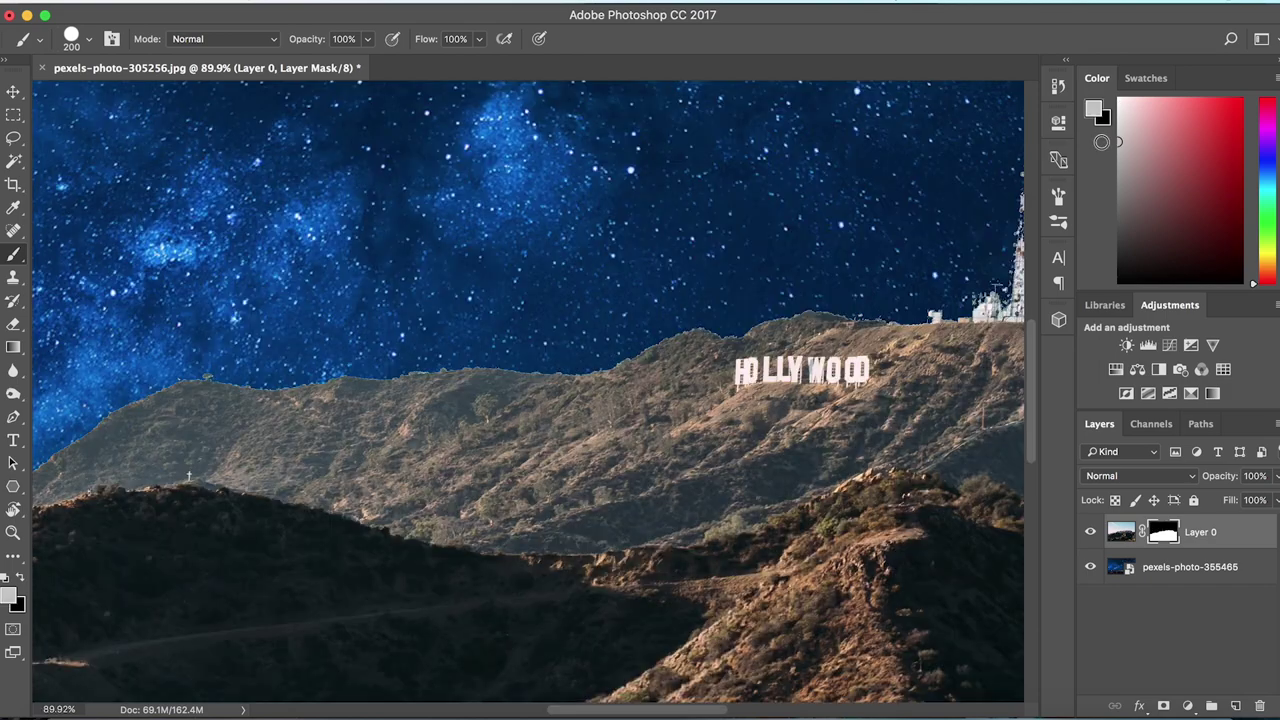
{"action": "mouse_move", "coordinate": [1101, 143]}
{"action": "left_mouse_down"}
{"action": "mouse_move", "coordinate": [1099, 163]}
{"action": "mouse_move", "coordinate": [1110, 152]}
{"action": "mouse_move", "coordinate": [1100, 132]}
{"action": "mouse_move", "coordinate": [1090, 176]}
{"action": "left_mouse_up"}
{"action": "key", "text": "bracketleft"}
{"action": "key", "text": "bracketleft"}
{"action": "key", "text": "bracketleft"}
{"action": "key", "text": "bracketleft"}
{"action": "key", "text": "bracketleft"}
{"action": "key", "text": "bracketleft"}
{"action": "key", "text": "bracketleft"}
{"action": "key", "text": "bracketleft"}
{"action": "key", "text": "bracketleft"}
{"action": "left_click", "coordinate": [660, 338]}
{"action": "mouse_move", "coordinate": [660, 338]}
{"action": "left_mouse_down"}
{"action": "mouse_move", "coordinate": [735, 333]}
{"action": "mouse_move", "coordinate": [700, 324]}
{"action": "mouse_move", "coordinate": [628, 350]}
{"action": "mouse_move", "coordinate": [648, 347]}
{"action": "left_mouse_up"}
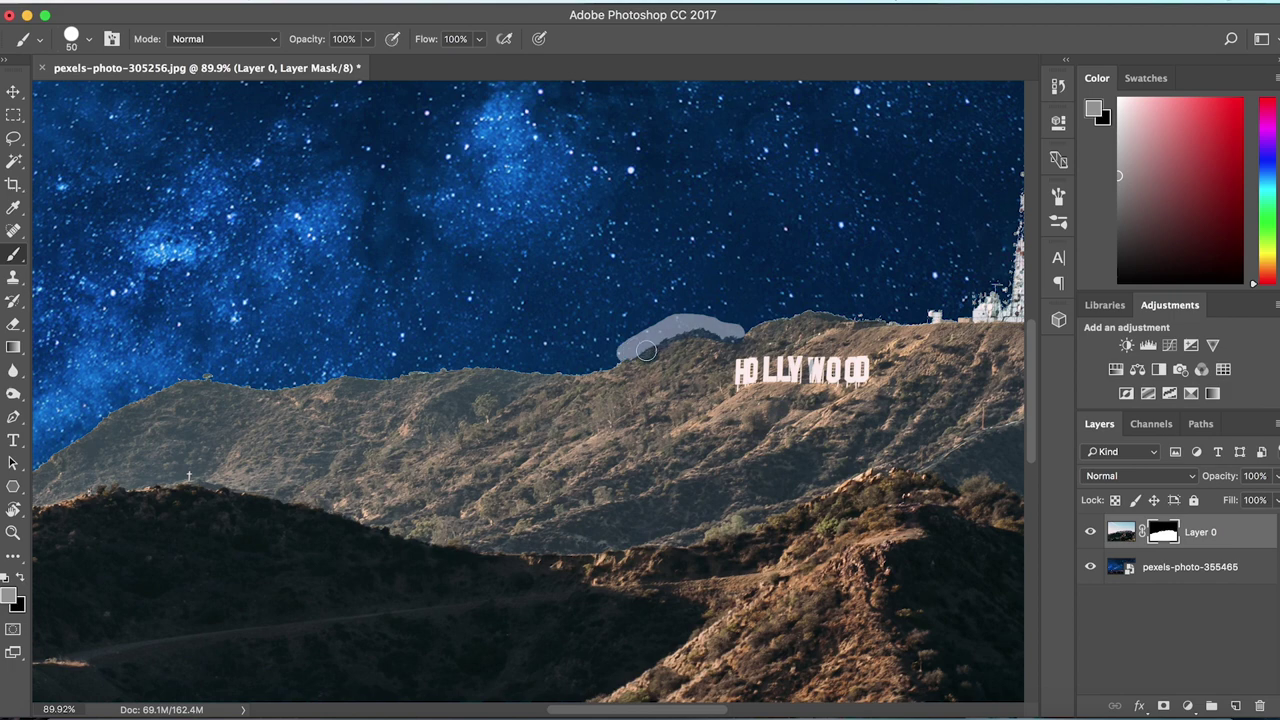
{"action": "key", "text": "super+z"}
{"action": "key", "text": "x"}
Set brush opacity to about 31% and flow to 54%, then fit the whole photo on screen.
{"action": "left_click", "coordinate": [368, 40]}
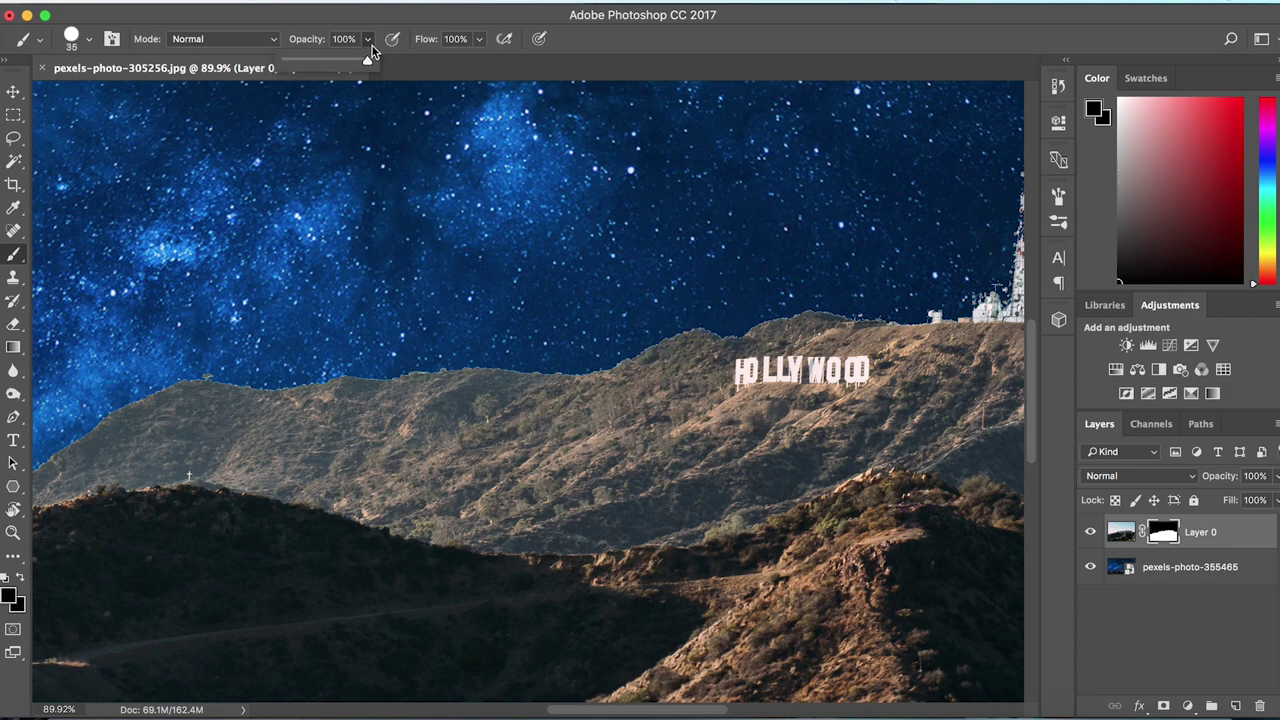
{"action": "left_click_drag", "start_coordinate": [331, 62], "coordinate": [310, 57]}
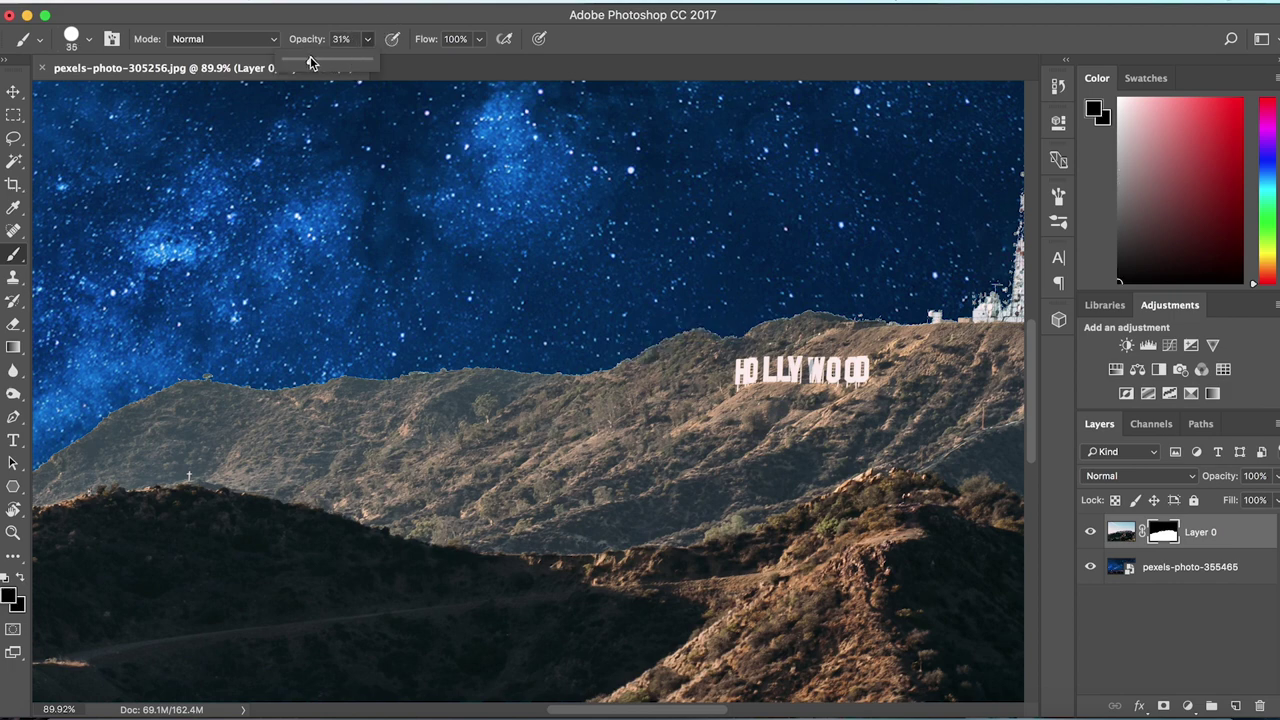
{"action": "left_click", "coordinate": [478, 39]}
{"action": "left_click_drag", "start_coordinate": [446, 62], "coordinate": [422, 62]}
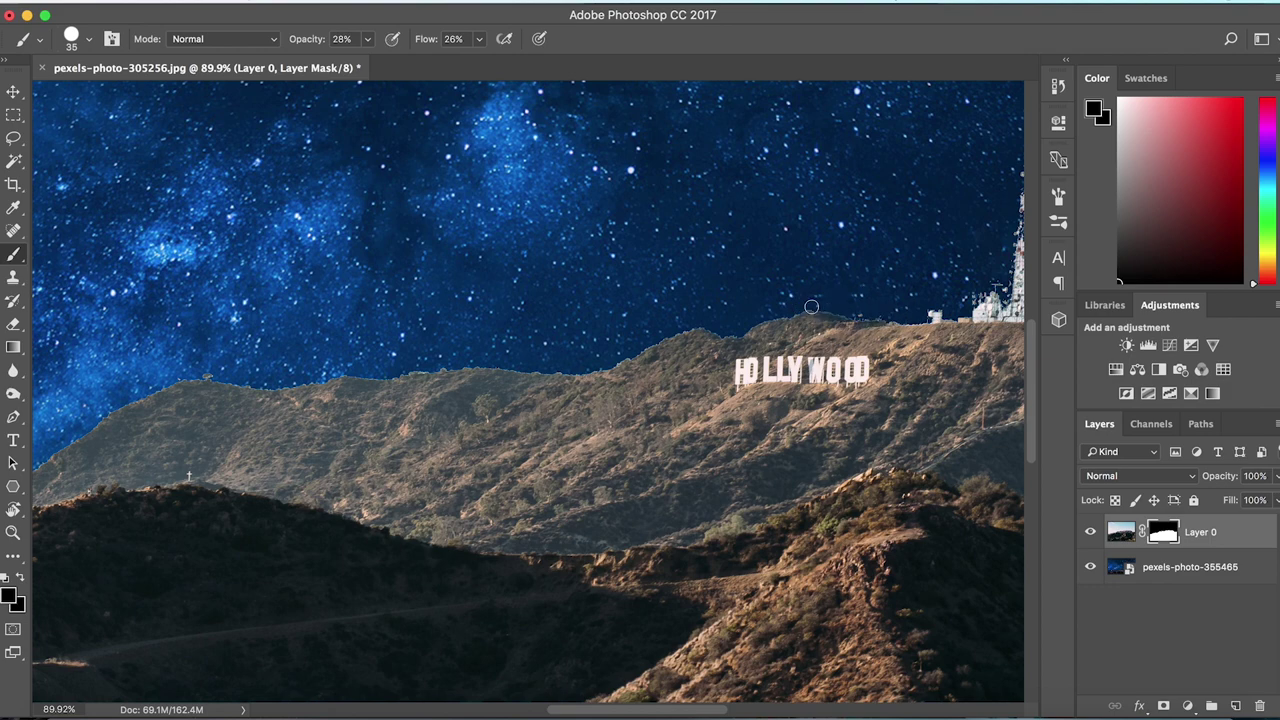
{"action": "scroll", "coordinate": [552, 349], "scroll_direction": "up", "scroll_amount": 3}
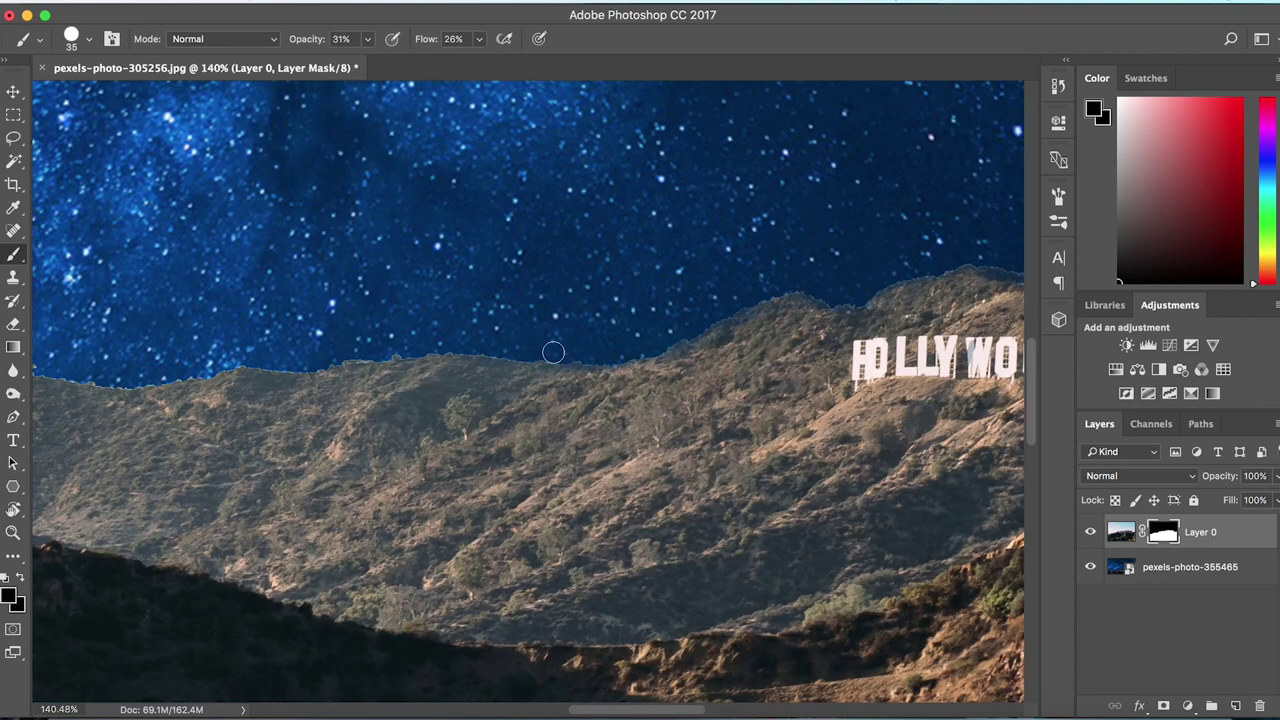
{"action": "left_click", "coordinate": [479, 39]}
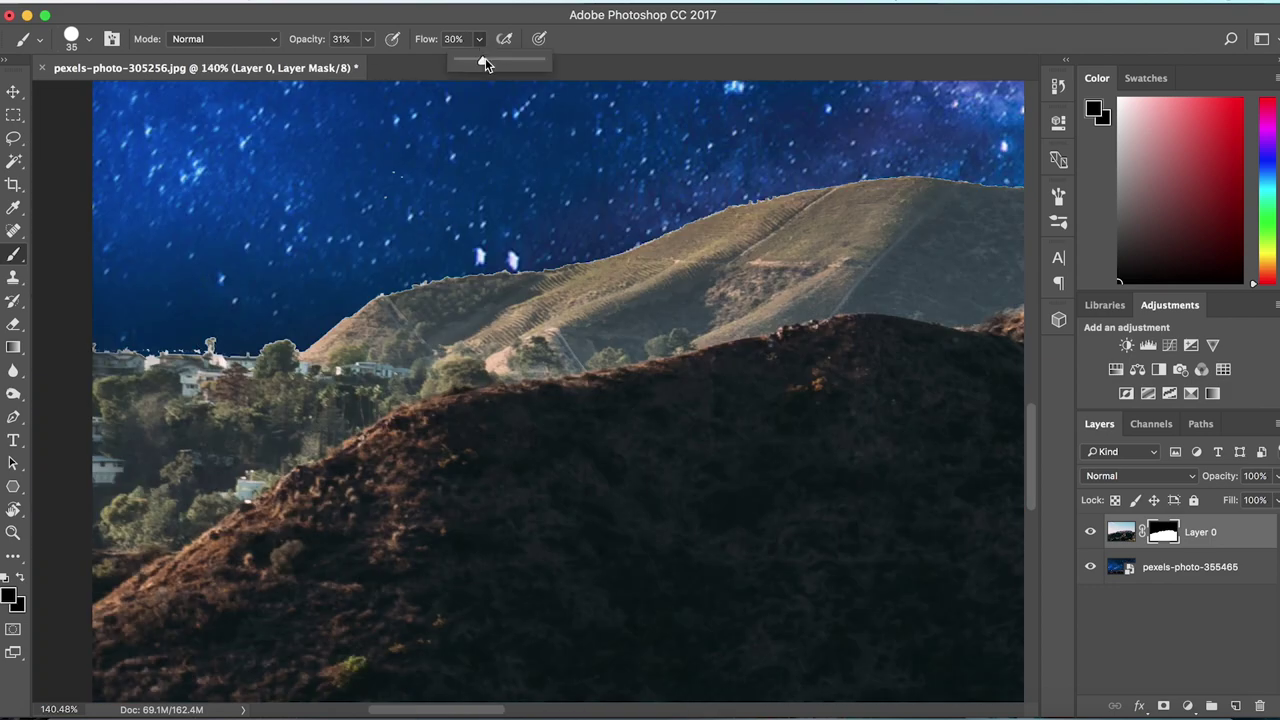
{"action": "left_click_drag", "start_coordinate": [485, 64], "coordinate": [504, 64]}
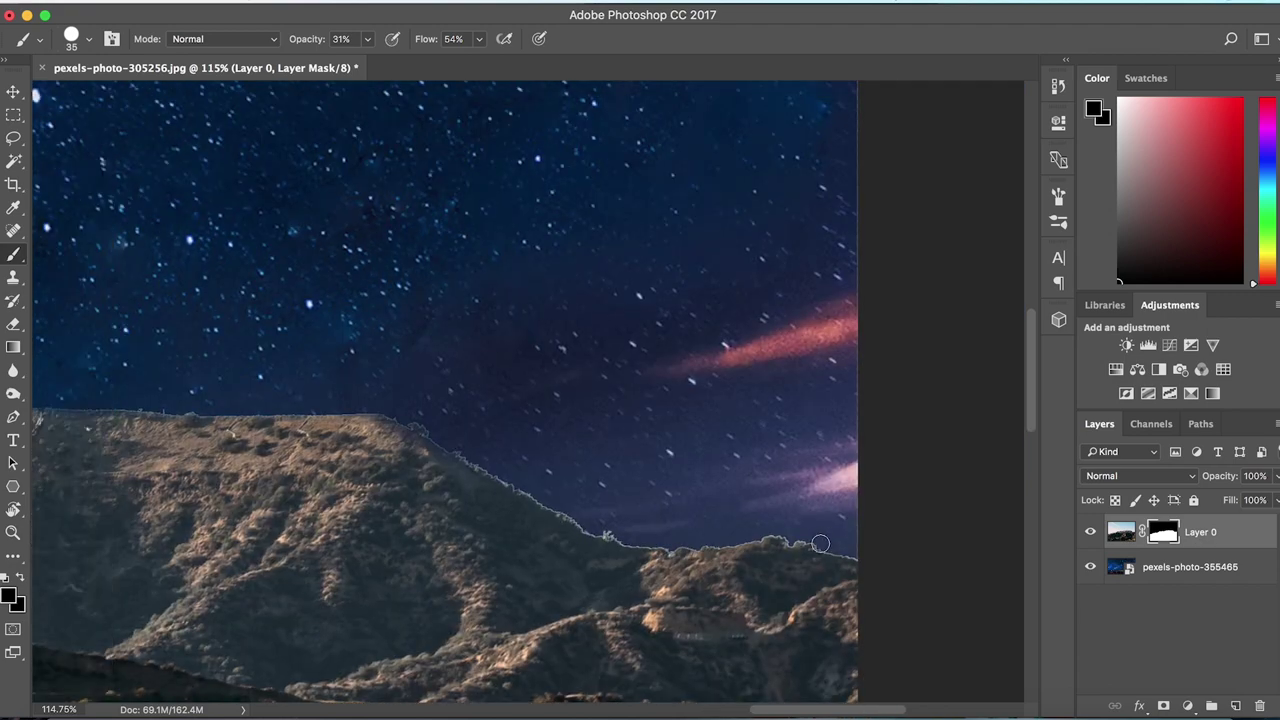
{"action": "key", "text": "super+0"}
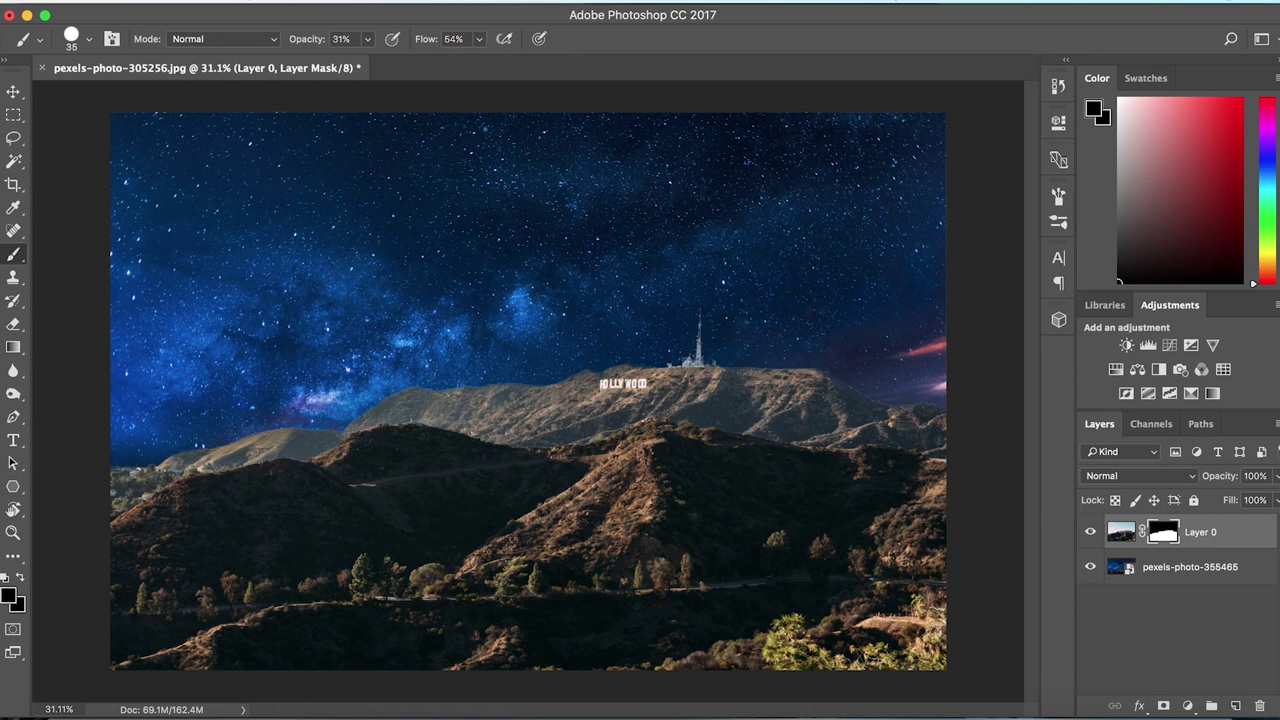
Blur the hills mask edge along the ridge with a size-125 Blur brush.
{"action": "left_click", "coordinate": [13, 370]}
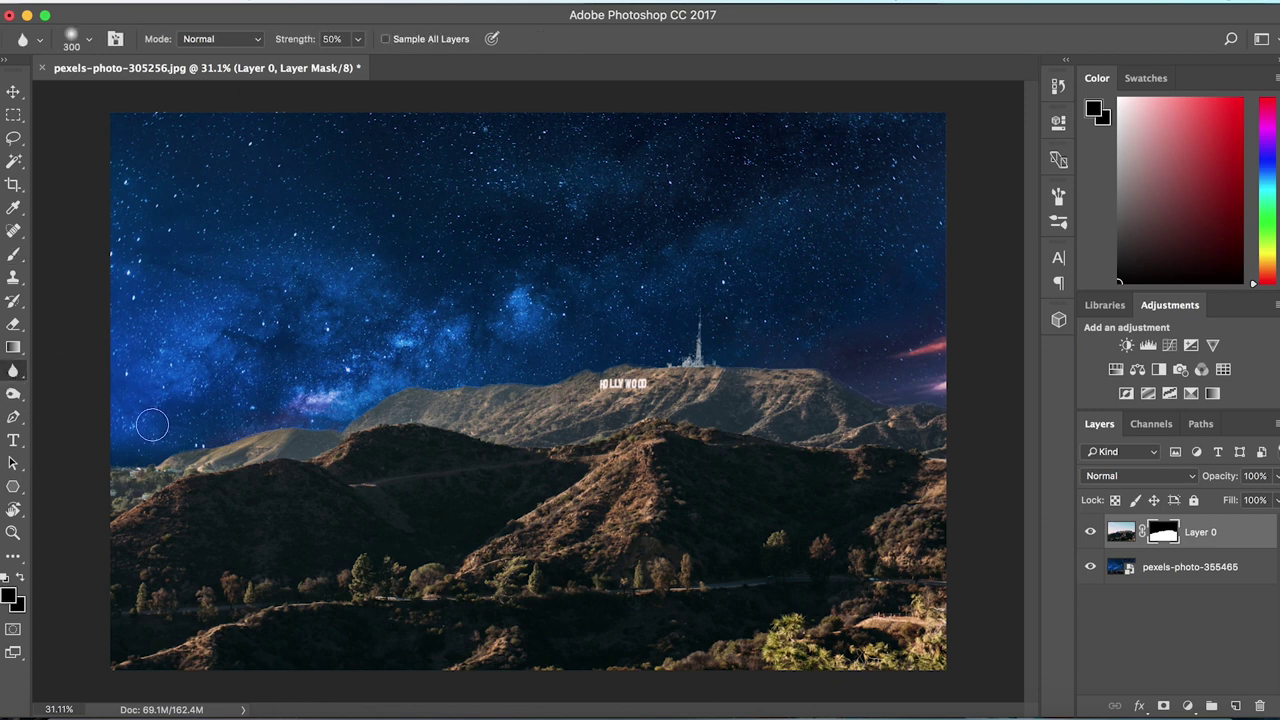
{"action": "key", "text": "bracketleft"}
{"action": "key", "text": "bracketleft"}
{"action": "mouse_move", "coordinate": [114, 462]}
{"action": "left_mouse_down"}
{"action": "mouse_move", "coordinate": [334, 422]}
{"action": "mouse_move", "coordinate": [404, 387]}
{"action": "mouse_move", "coordinate": [490, 383]}
{"action": "left_mouse_up"}
Add a Curves 1 adjustment layer clipped to the hills layer.
{"action": "left_click", "coordinate": [1170, 345]}
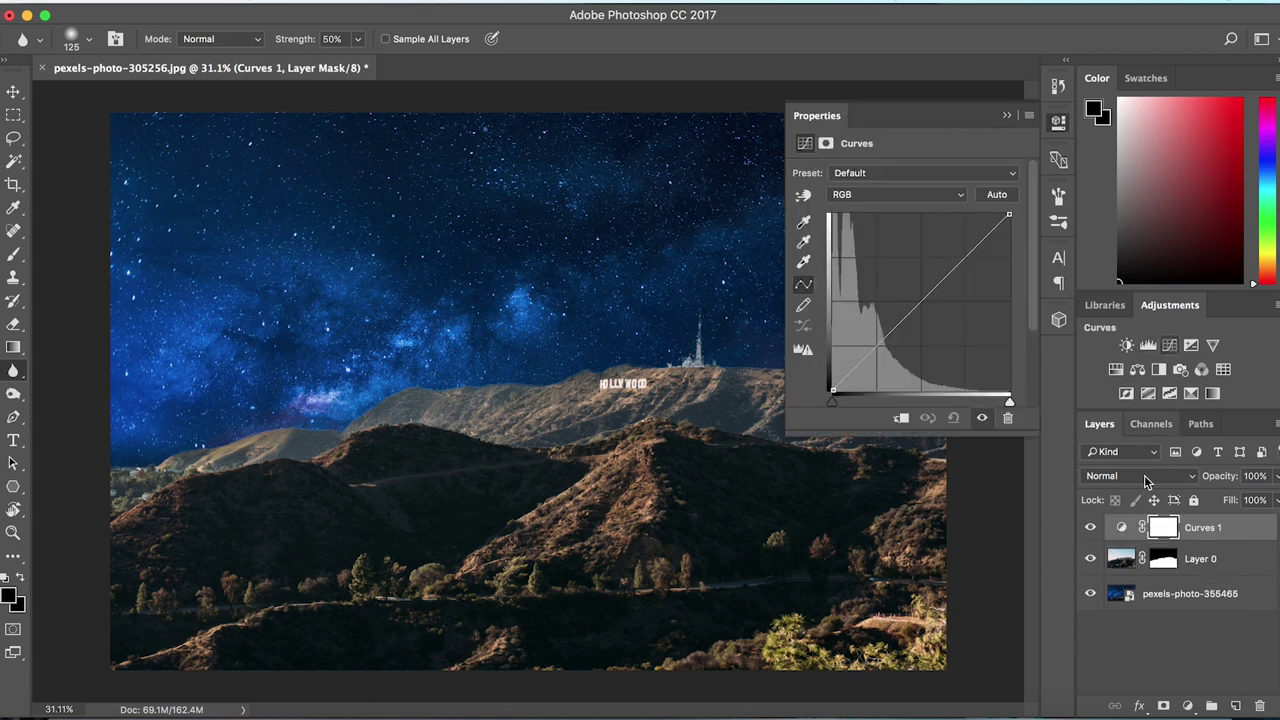
{"action": "right_click", "coordinate": [1210, 540]}
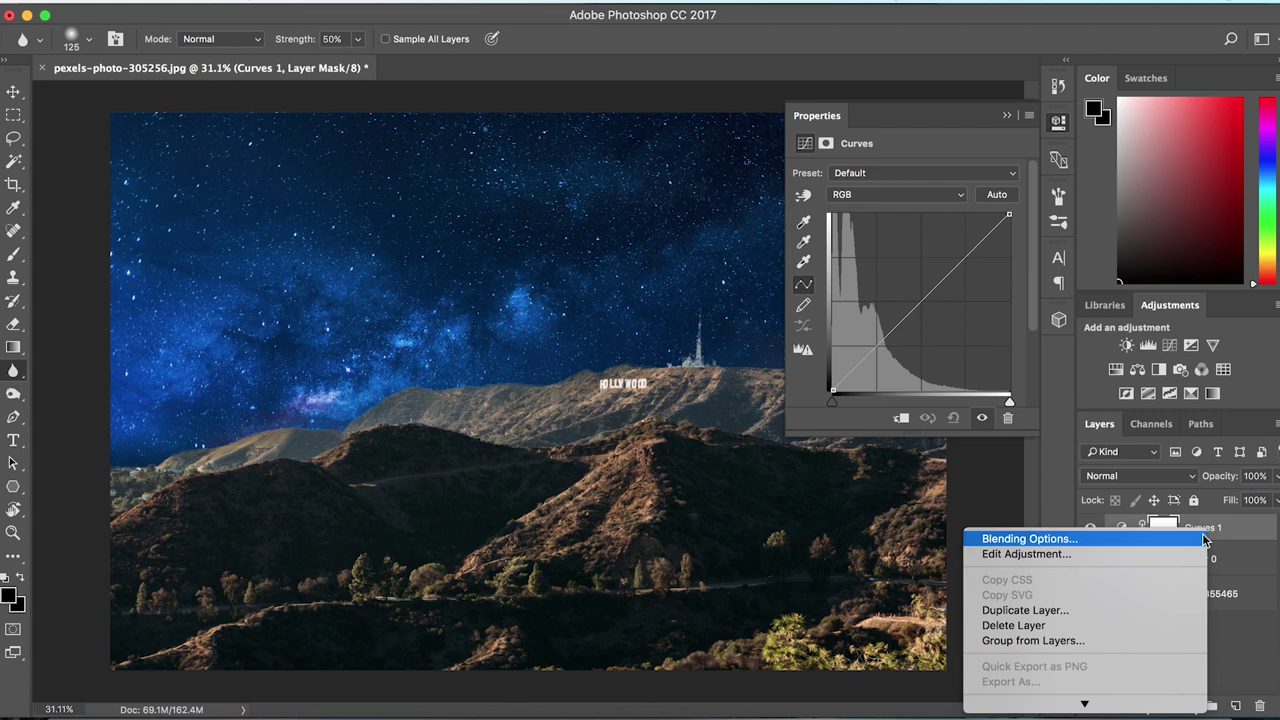
{"action": "scroll", "coordinate": [1131, 676], "scroll_direction": "down", "scroll_amount": 3}
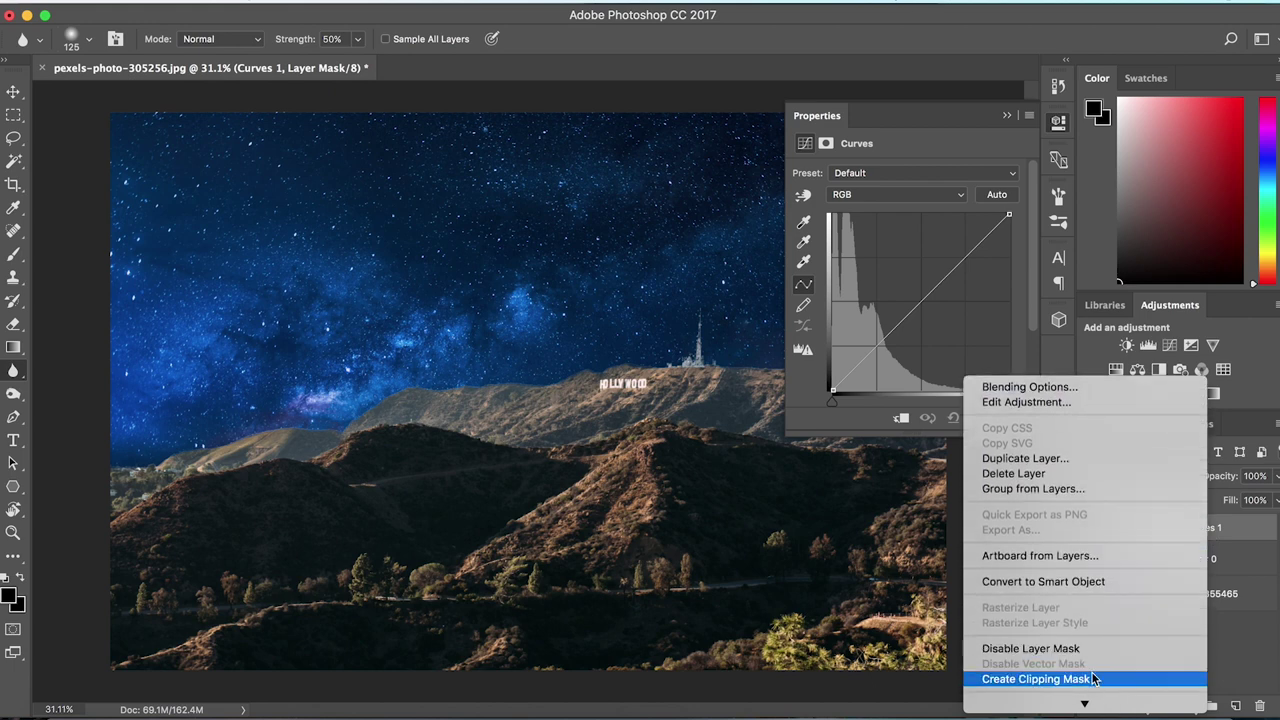
{"action": "left_click", "coordinate": [1089, 681]}
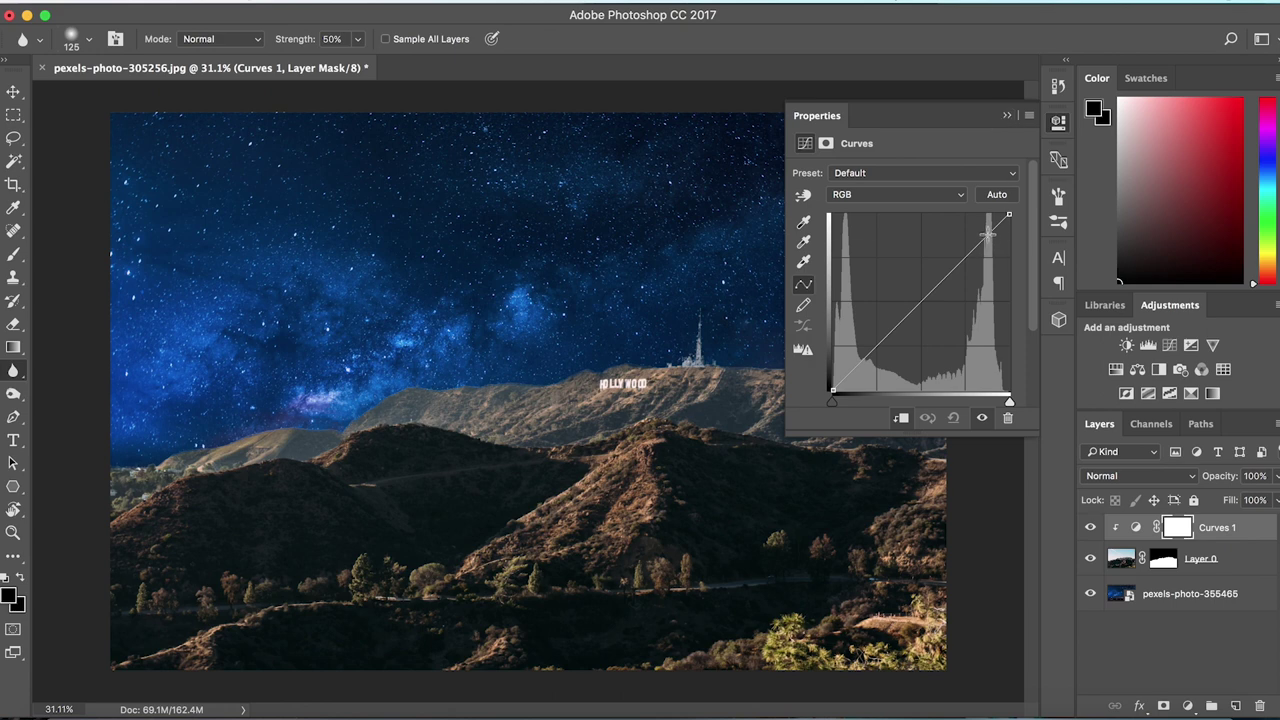
Shape the curve to darken the hills, then zoom in on the HOLLYWOOD sign.
{"action": "left_click_drag", "start_coordinate": [987, 236], "coordinate": [993, 243]}
{"action": "left_click_drag", "start_coordinate": [877, 369], "coordinate": [850, 378]}
{"action": "left_click", "coordinate": [969, 285]}
{"action": "mouse_move", "coordinate": [969, 285]}
{"action": "left_mouse_down"}
{"action": "mouse_move", "coordinate": [985, 262]}
{"action": "mouse_move", "coordinate": [970, 284]}
{"action": "left_mouse_up"}
{"action": "left_click", "coordinate": [1010, 216]}
{"action": "left_click", "coordinate": [1007, 115]}
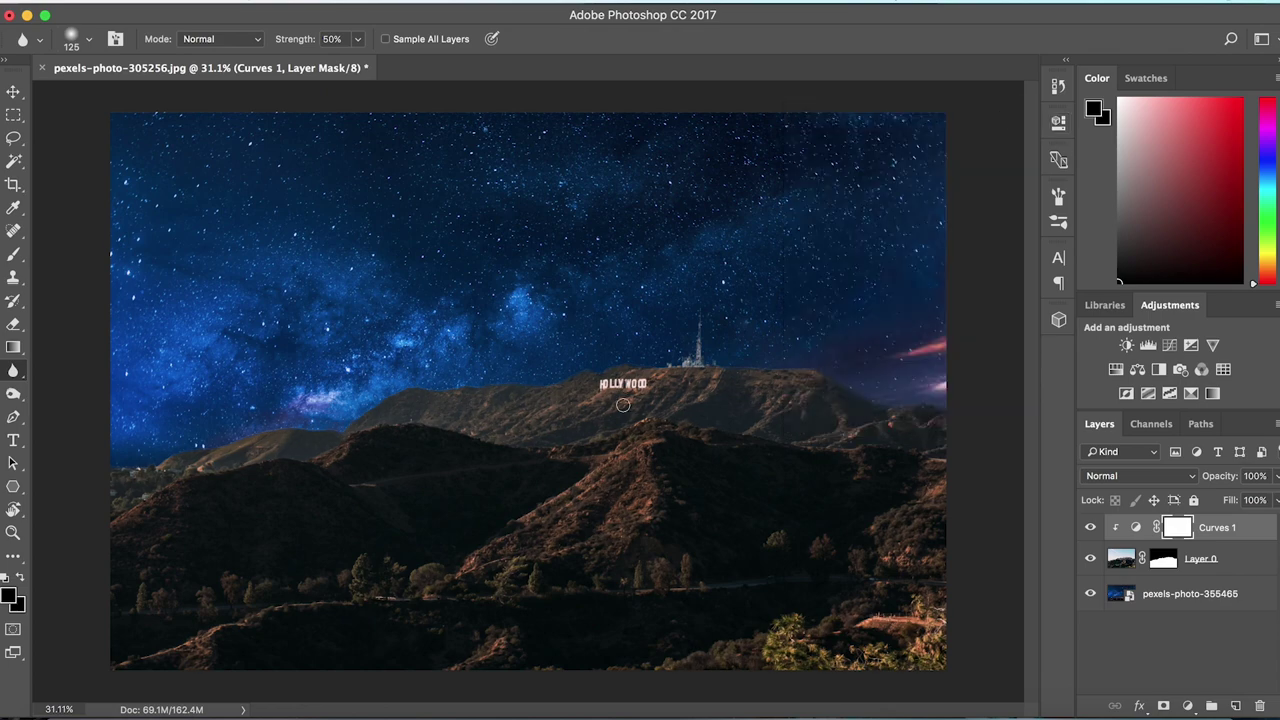
{"action": "scroll", "coordinate": [622, 405], "scroll_direction": "up", "scroll_amount": 6}
{"action": "scroll", "coordinate": [622, 405], "scroll_direction": "right", "scroll_amount": 2}
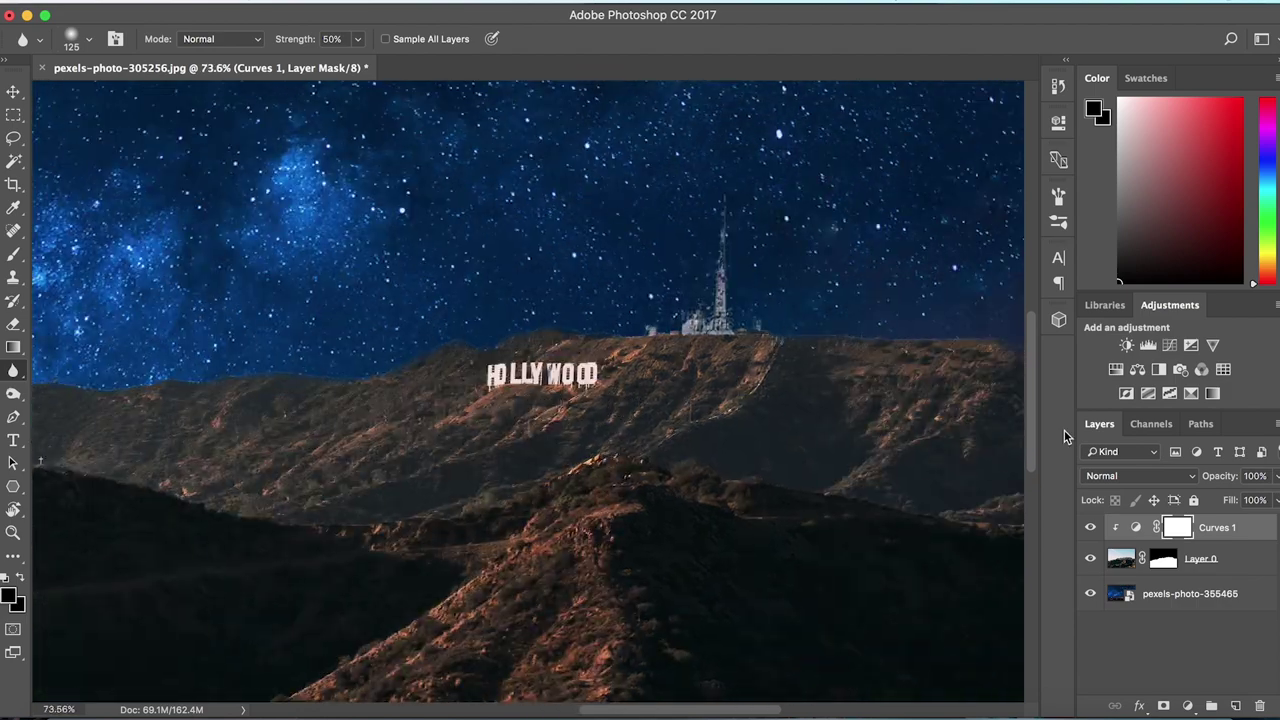
{"action": "scroll", "coordinate": [488, 366], "scroll_direction": "up", "scroll_amount": 3}
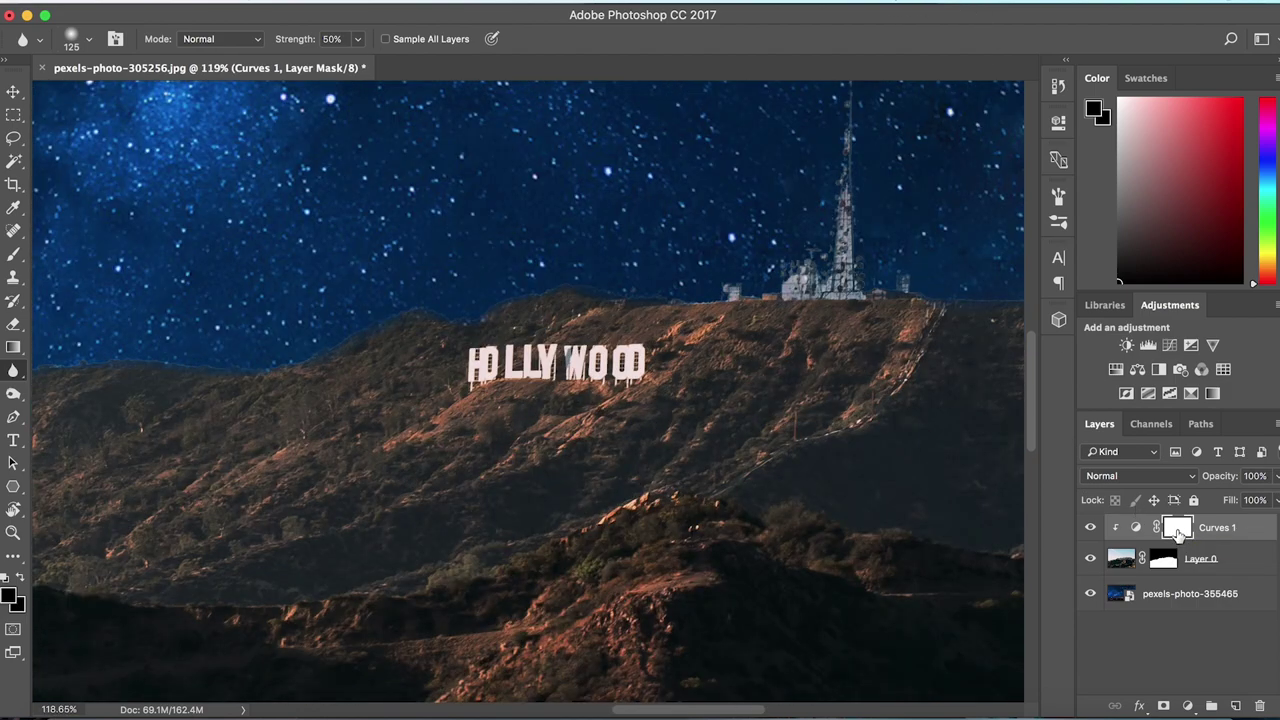
Set the brush to 100% opacity and 100% flow at size 30.
{"action": "key", "text": "b"}
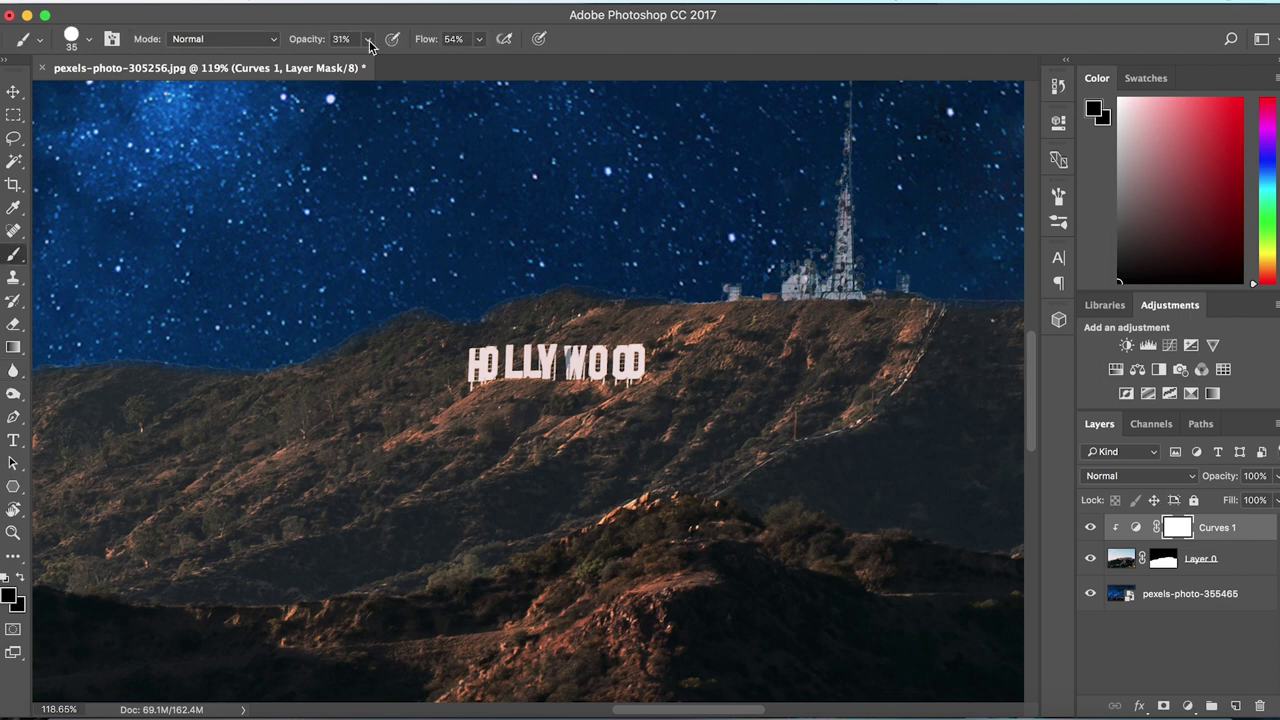
{"action": "left_click", "coordinate": [367, 39]}
{"action": "left_click", "coordinate": [479, 39]}
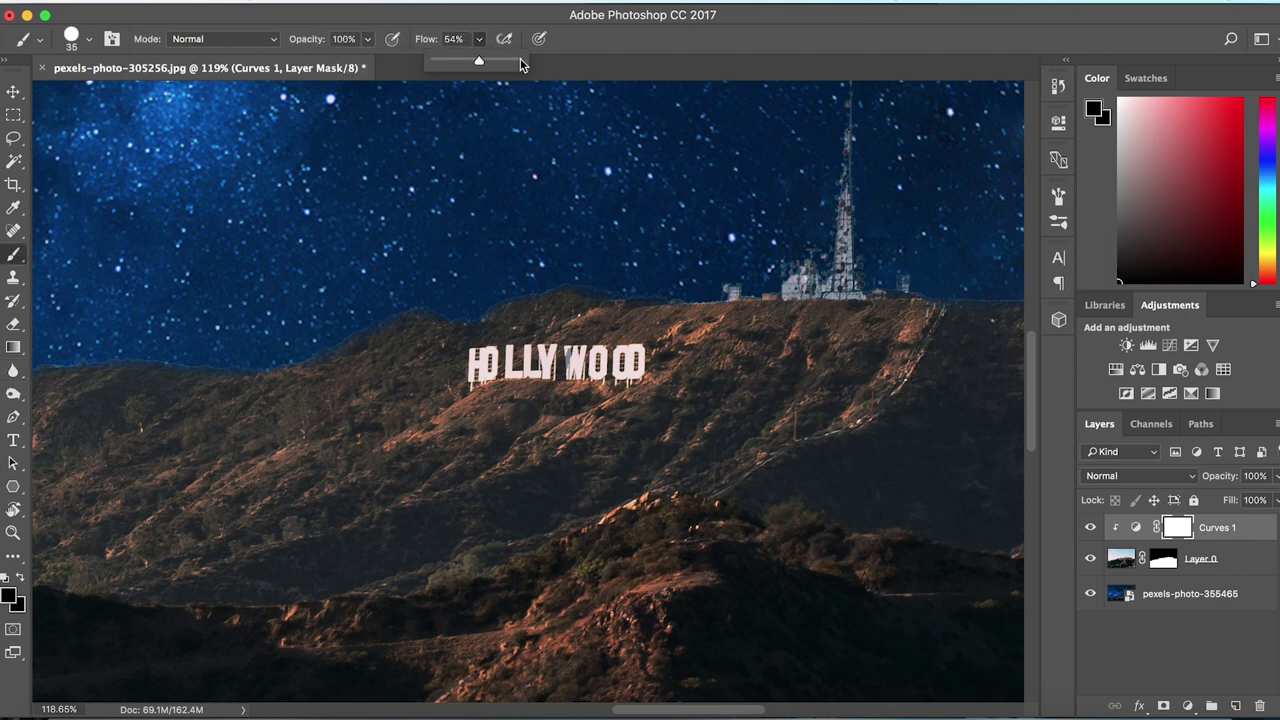
{"action": "left_click", "coordinate": [88, 39]}
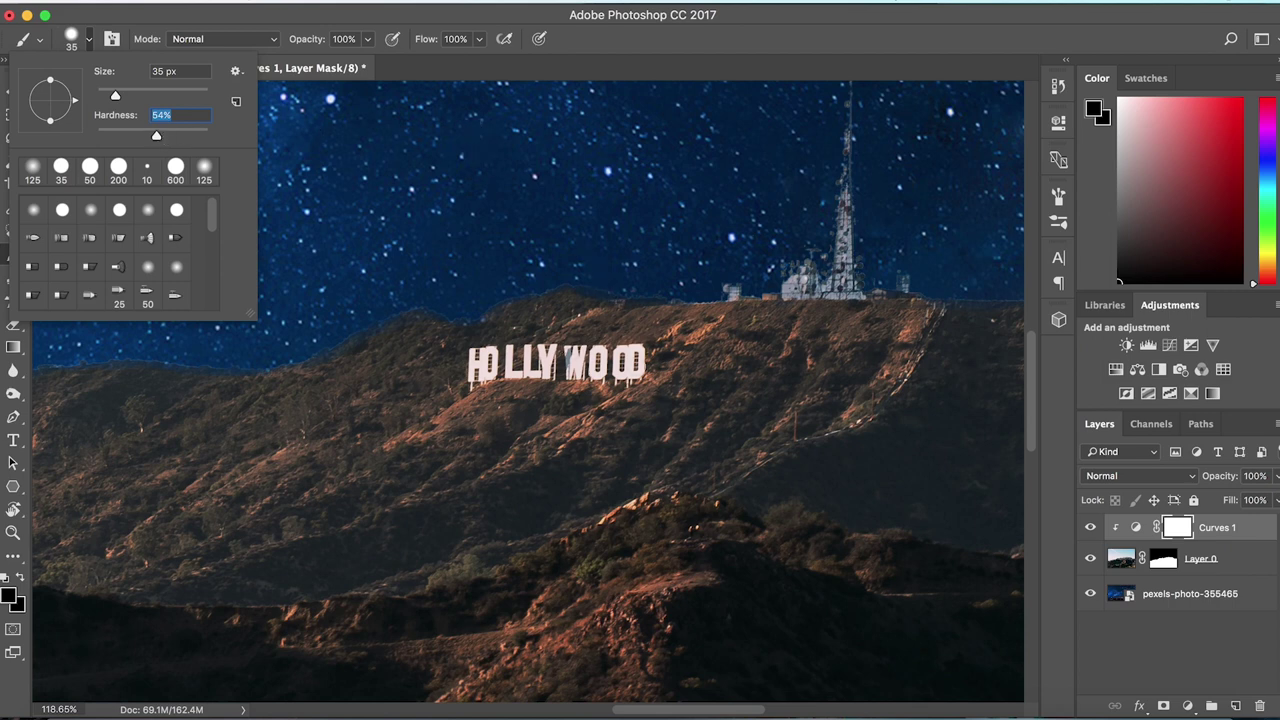
{"action": "key", "text": "Return"}
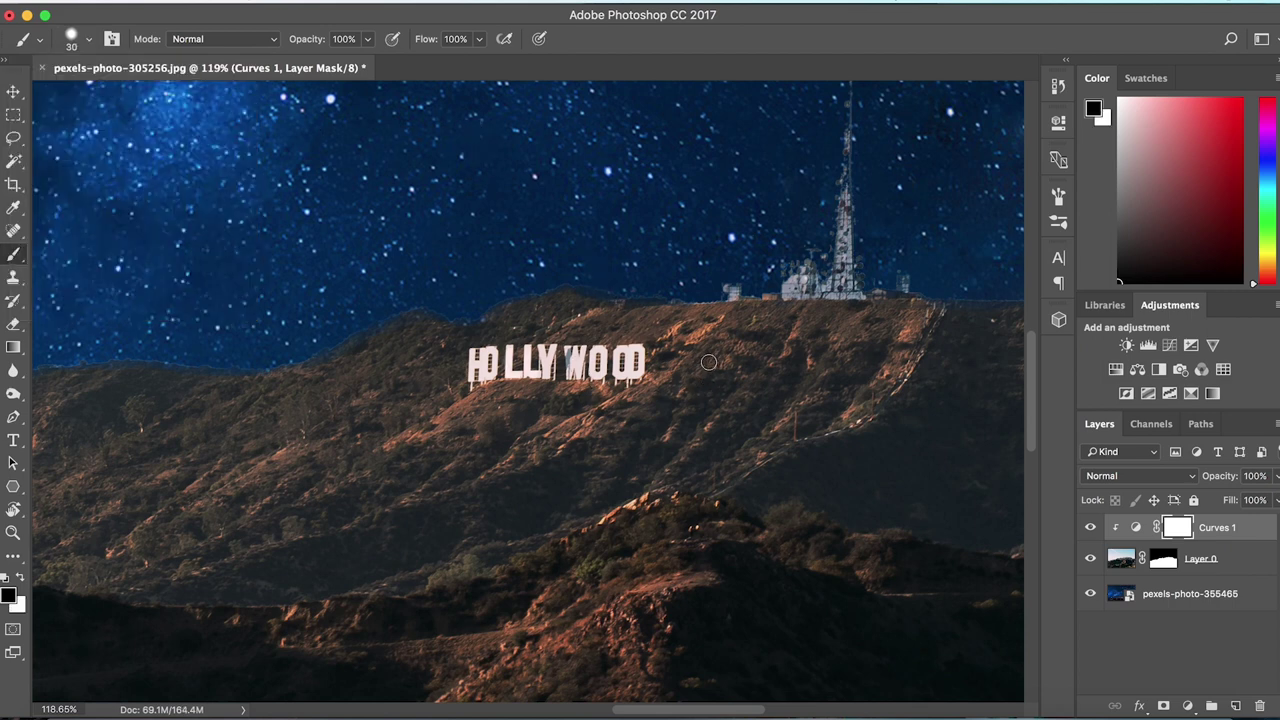
Paint black at size 15 on the Curves 1 mask over the grey patches on the W and H.
{"action": "mouse_move", "coordinate": [699, 364]}
{"action": "left_mouse_down"}
{"action": "mouse_move", "coordinate": [723, 335]}
{"action": "mouse_move", "coordinate": [685, 400]}
{"action": "mouse_move", "coordinate": [733, 432]}
{"action": "mouse_move", "coordinate": [717, 380]}
{"action": "left_mouse_up"}
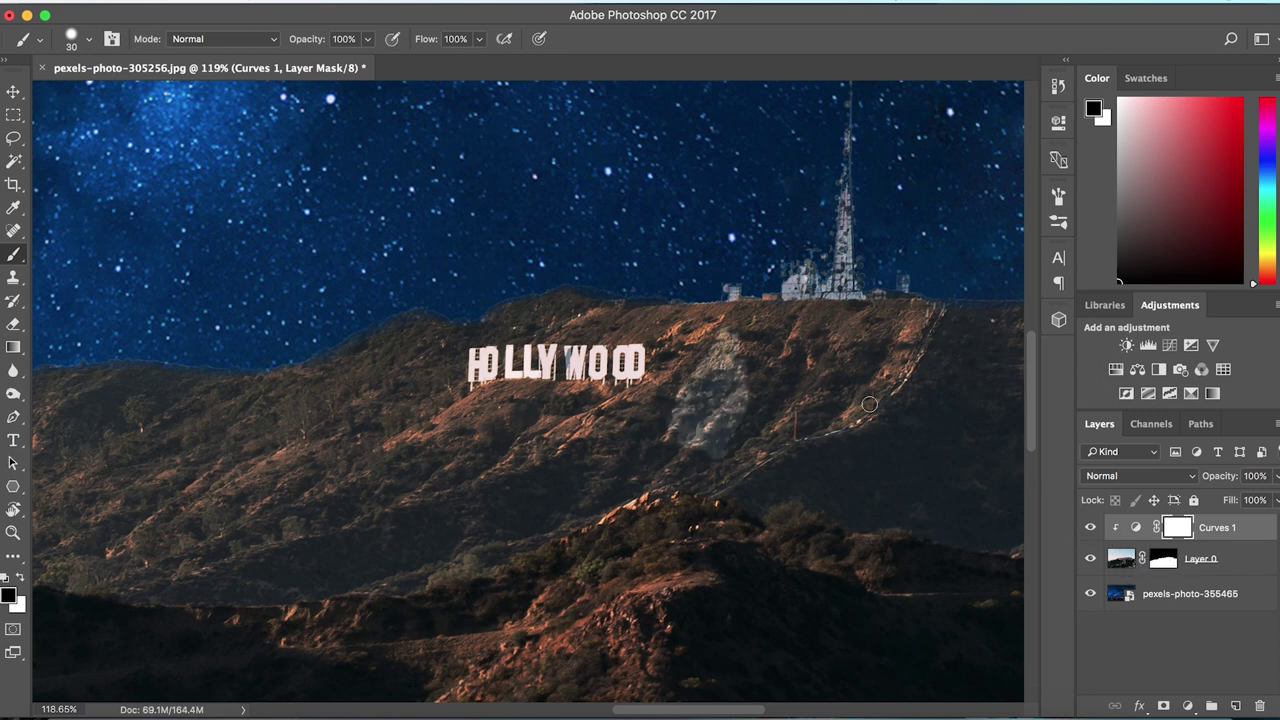
{"action": "key", "text": "super+z"}
{"action": "key", "text": "bracketleft"}
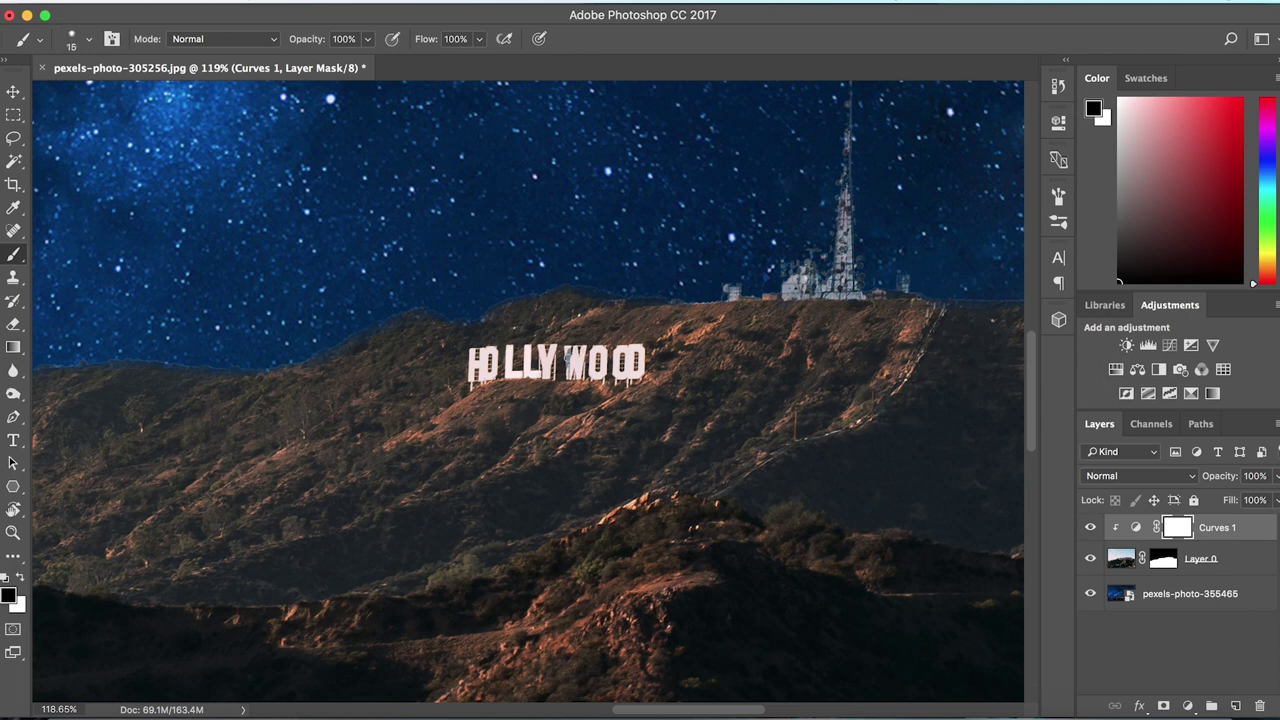
{"action": "mouse_move", "coordinate": [568, 356]}
{"action": "left_mouse_down"}
{"action": "mouse_move", "coordinate": [600, 376]}
{"action": "mouse_move", "coordinate": [640, 370]}
{"action": "left_mouse_up"}
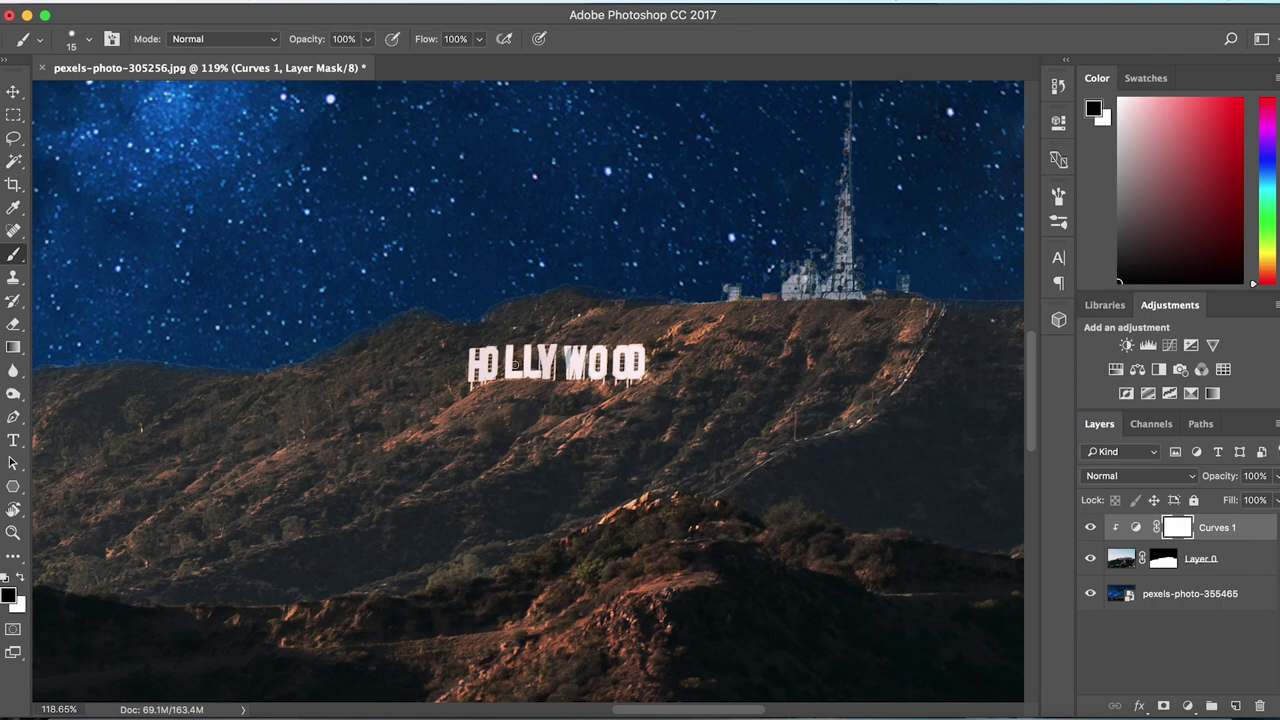
{"action": "mouse_move", "coordinate": [465, 347]}
{"action": "left_mouse_down"}
{"action": "mouse_move", "coordinate": [474, 370]}
{"action": "mouse_move", "coordinate": [492, 366]}
{"action": "left_mouse_up"}
{"action": "scroll", "coordinate": [535, 357], "scroll_direction": "down", "scroll_amount": 6}
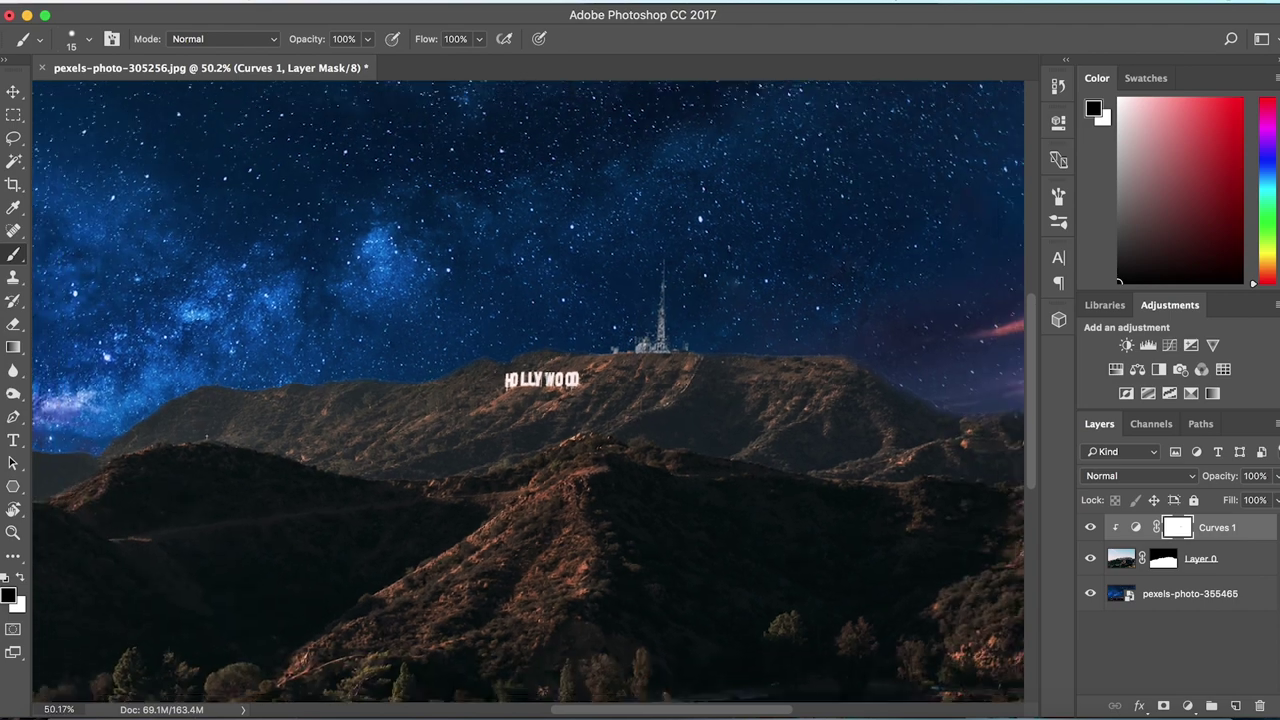
Drag the Curves 1 point lower to darken the mountains, then retarget the layer masks.
{"action": "double_click", "coordinate": [1135, 527]}
{"action": "left_click_drag", "start_coordinate": [997, 248], "coordinate": [1000, 262]}
{"action": "left_click", "coordinate": [1105, 558]}
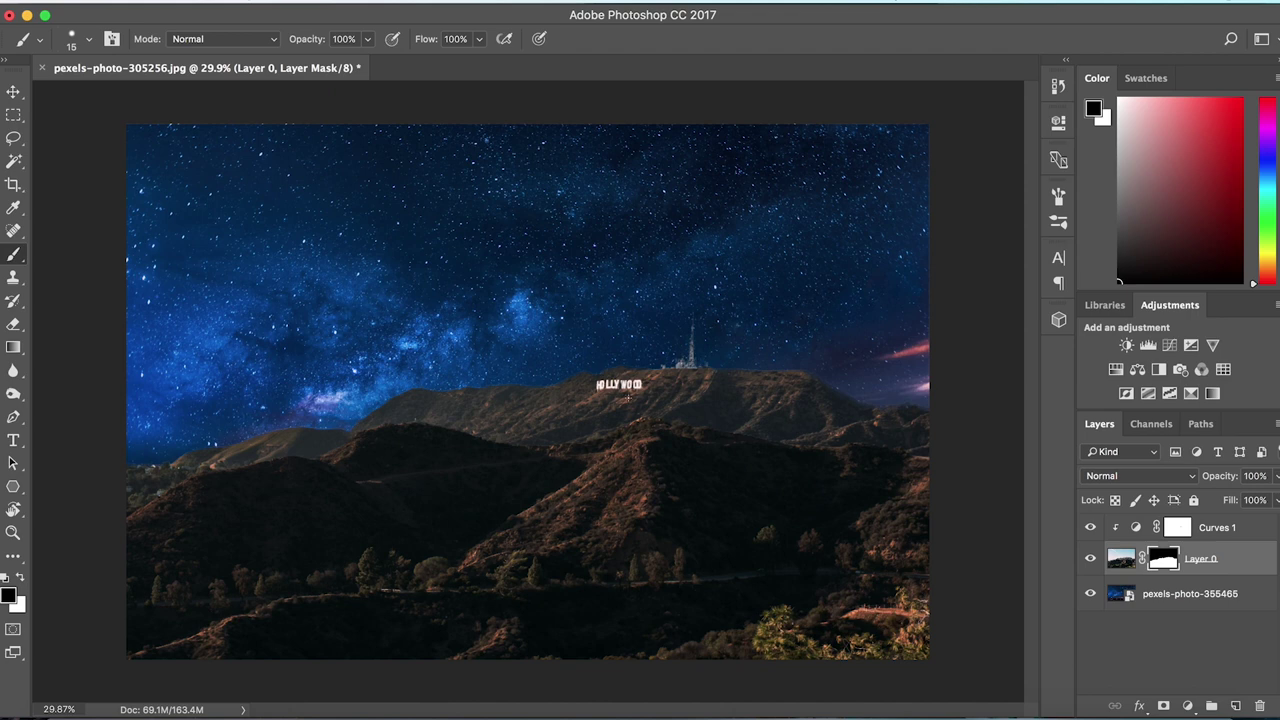
{"action": "left_click", "coordinate": [1177, 527]}
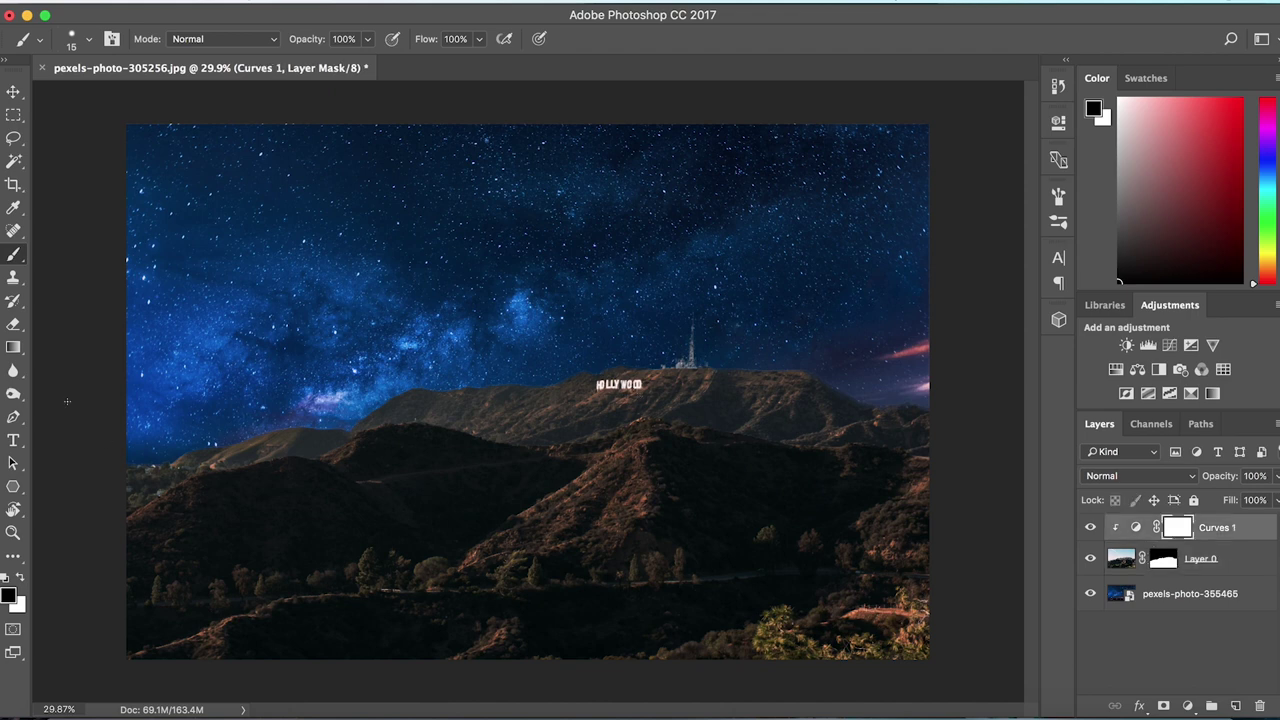
Erase part of the Layer 0 mountains, then paint white to restore the hillside over the hole.
{"action": "left_click", "coordinate": [13, 323]}
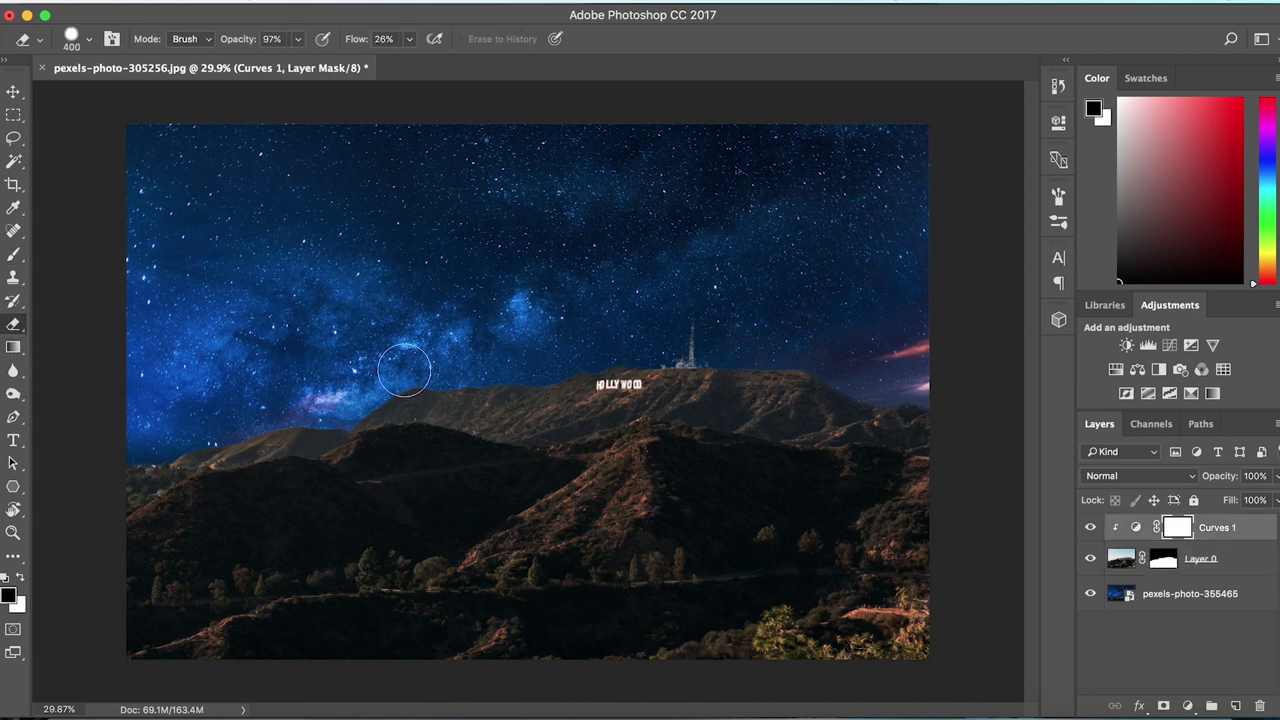
{"action": "left_click", "coordinate": [1121, 559]}
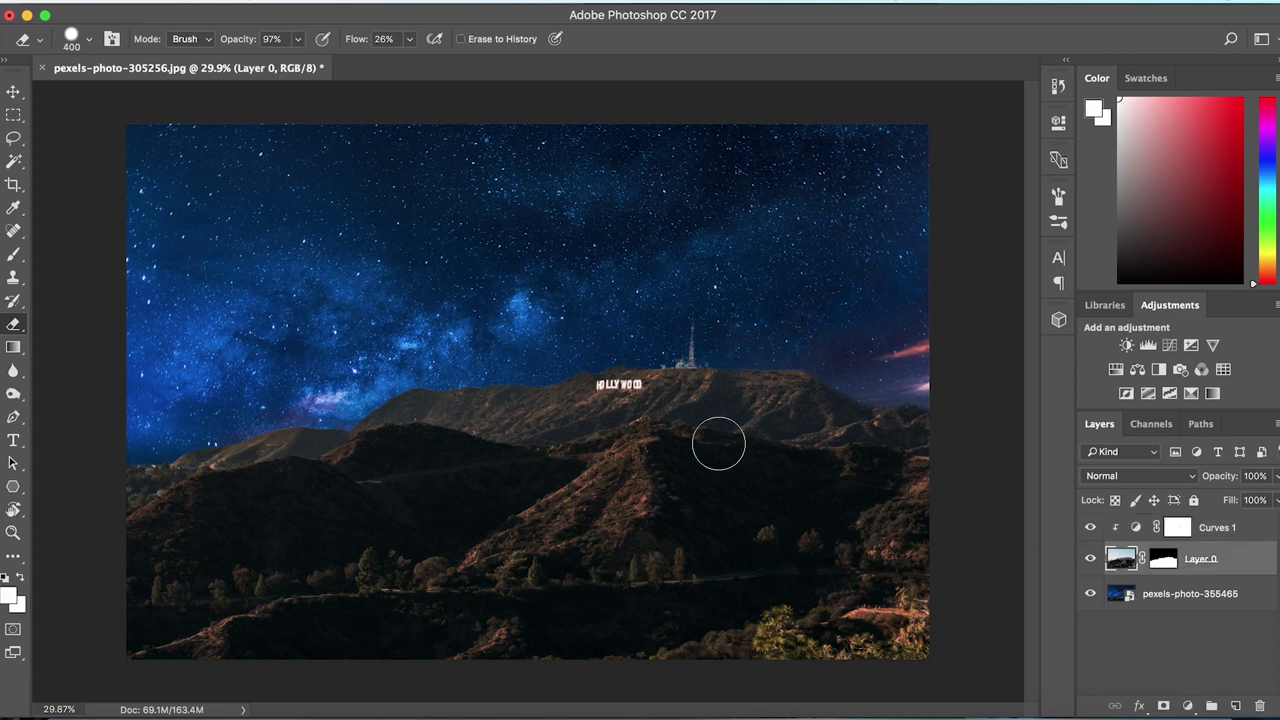
{"action": "mouse_move", "coordinate": [437, 360]}
{"action": "left_mouse_down"}
{"action": "mouse_move", "coordinate": [448, 424]}
{"action": "mouse_move", "coordinate": [435, 402]}
{"action": "mouse_move", "coordinate": [492, 413]}
{"action": "mouse_move", "coordinate": [335, 384]}
{"action": "mouse_move", "coordinate": [341, 413]}
{"action": "mouse_move", "coordinate": [483, 434]}
{"action": "mouse_move", "coordinate": [463, 435]}
{"action": "mouse_move", "coordinate": [481, 406]}
{"action": "mouse_move", "coordinate": [448, 421]}
{"action": "mouse_move", "coordinate": [468, 370]}
{"action": "mouse_move", "coordinate": [500, 367]}
{"action": "mouse_move", "coordinate": [482, 414]}
{"action": "mouse_move", "coordinate": [417, 399]}
{"action": "mouse_move", "coordinate": [436, 412]}
{"action": "mouse_move", "coordinate": [421, 380]}
{"action": "mouse_move", "coordinate": [433, 353]}
{"action": "mouse_move", "coordinate": [437, 414]}
{"action": "left_mouse_up"}
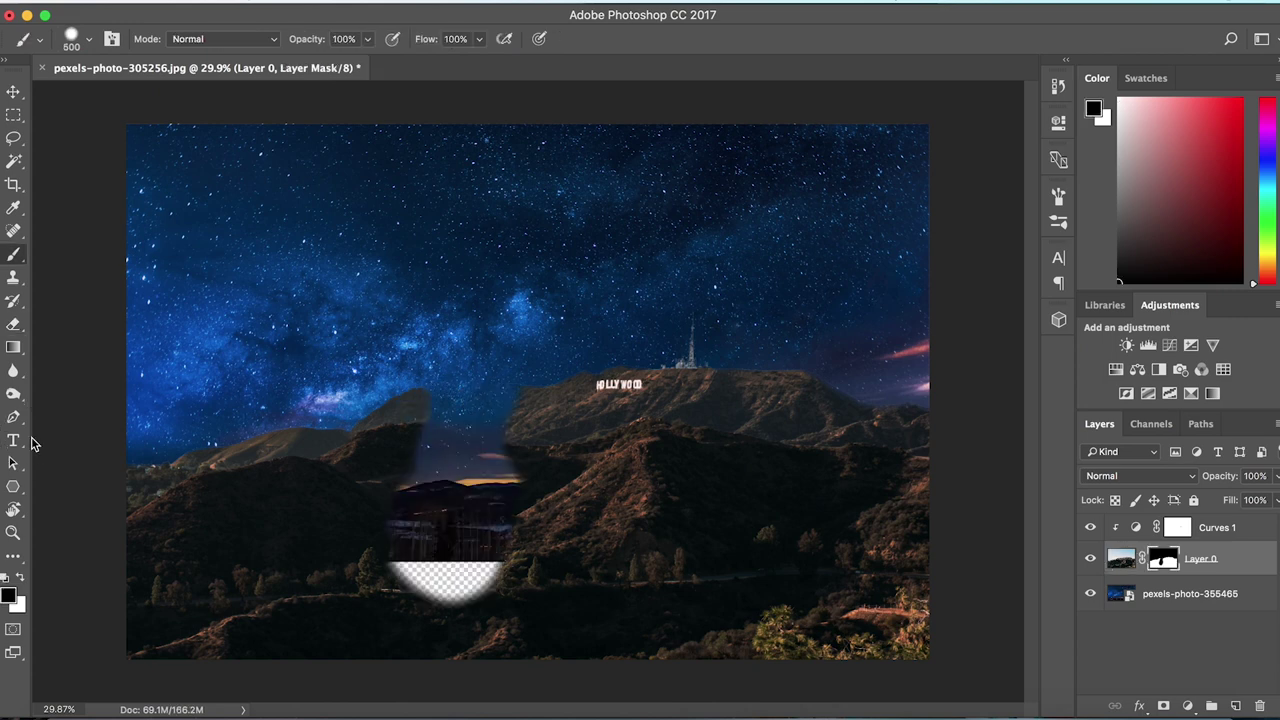
{"action": "left_click", "coordinate": [20, 582]}
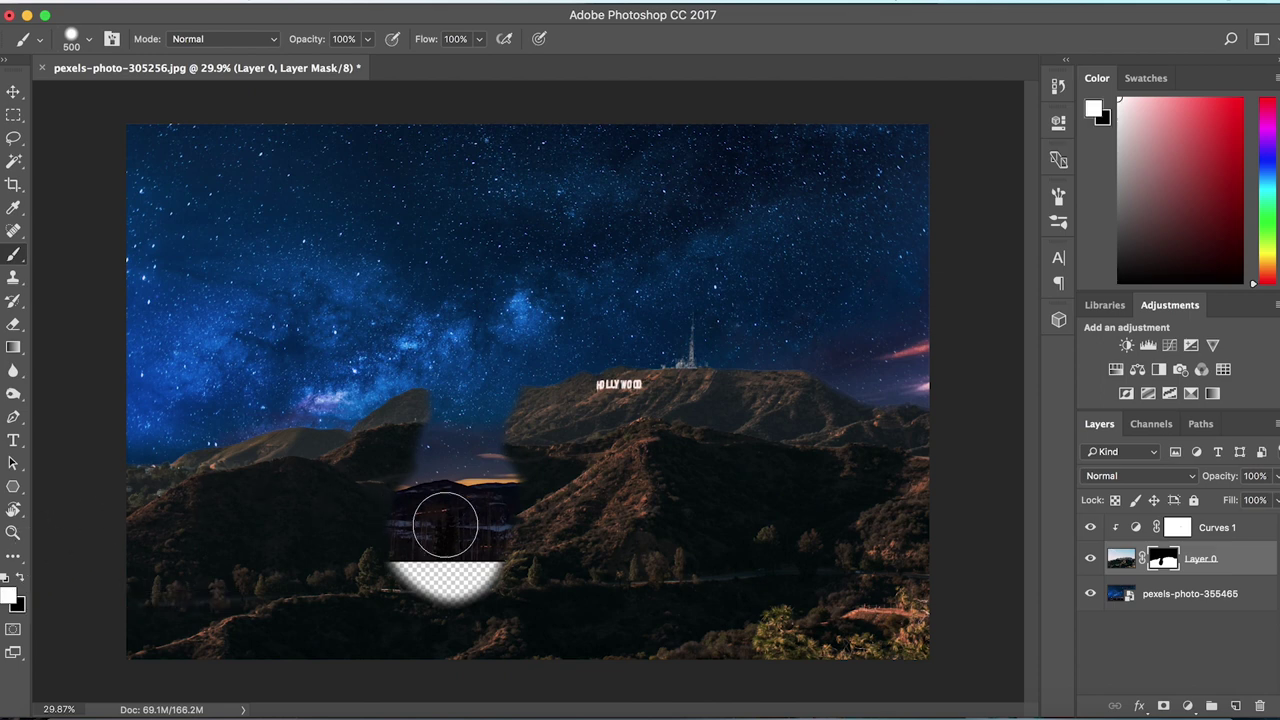
{"action": "mouse_move", "coordinate": [448, 447]}
{"action": "left_mouse_down"}
{"action": "mouse_move", "coordinate": [434, 426]}
{"action": "mouse_move", "coordinate": [457, 463]}
{"action": "mouse_move", "coordinate": [442, 511]}
{"action": "mouse_move", "coordinate": [514, 500]}
{"action": "left_mouse_up"}
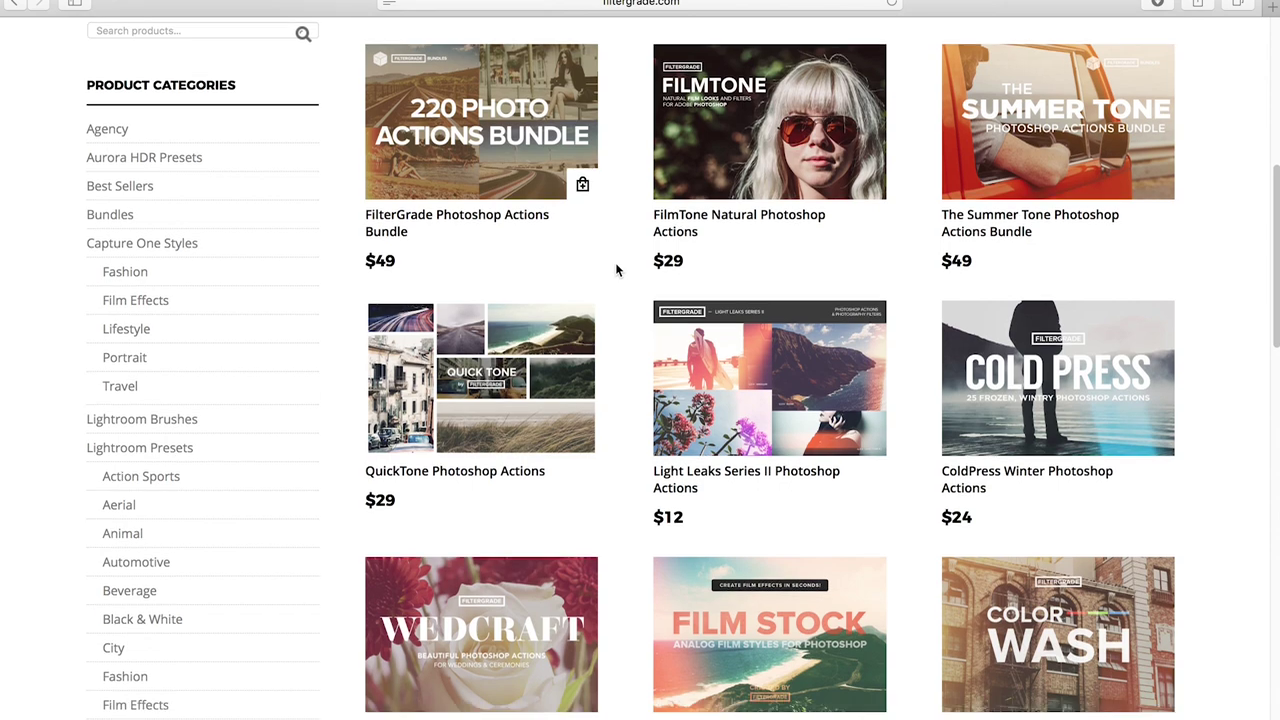
{"action": "scroll", "coordinate": [616, 270], "scroll_direction": "down", "scroll_amount": 1}
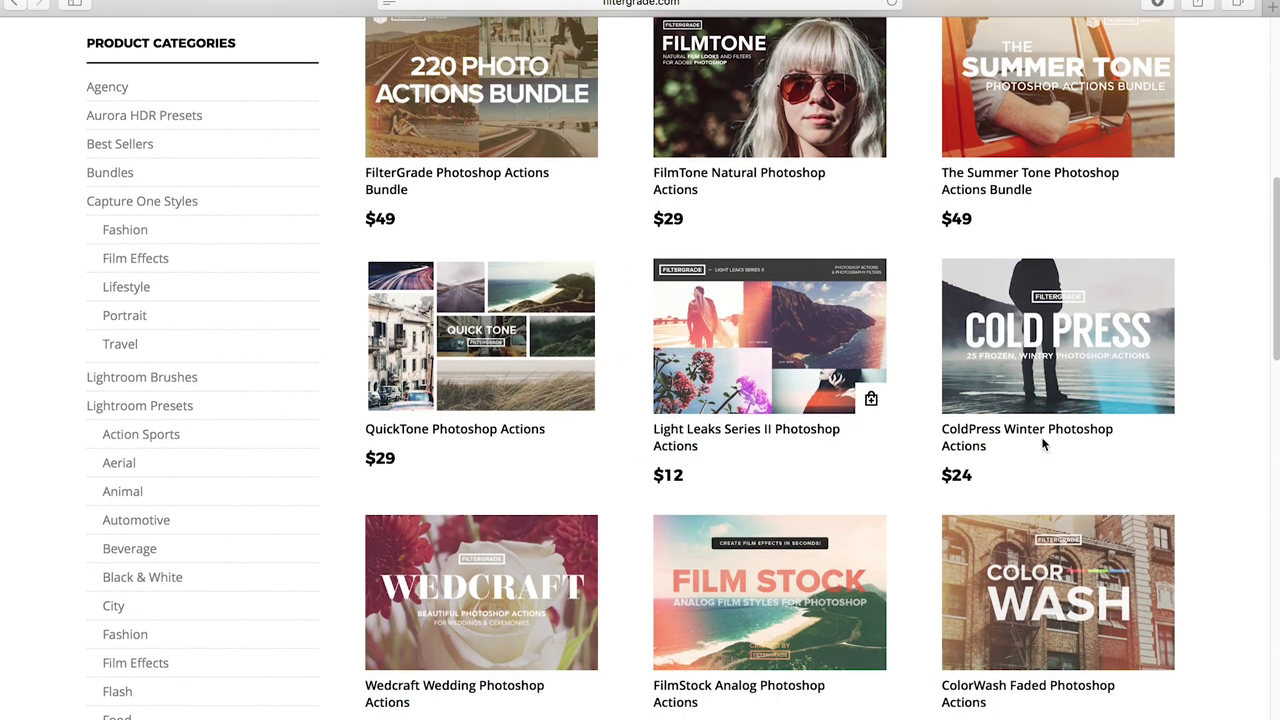
{"action": "scroll", "coordinate": [920, 480], "scroll_direction": "down", "scroll_amount": 2}
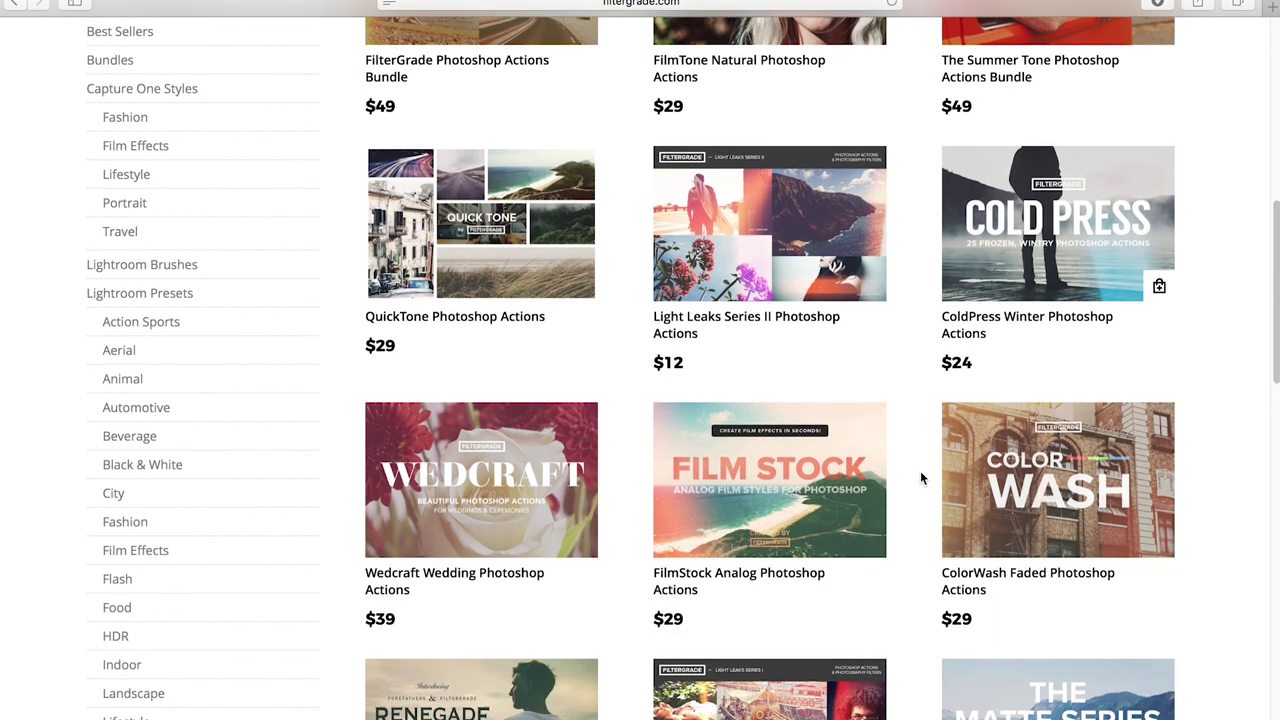
{"action": "scroll", "coordinate": [921, 479], "scroll_direction": "down", "scroll_amount": 2}
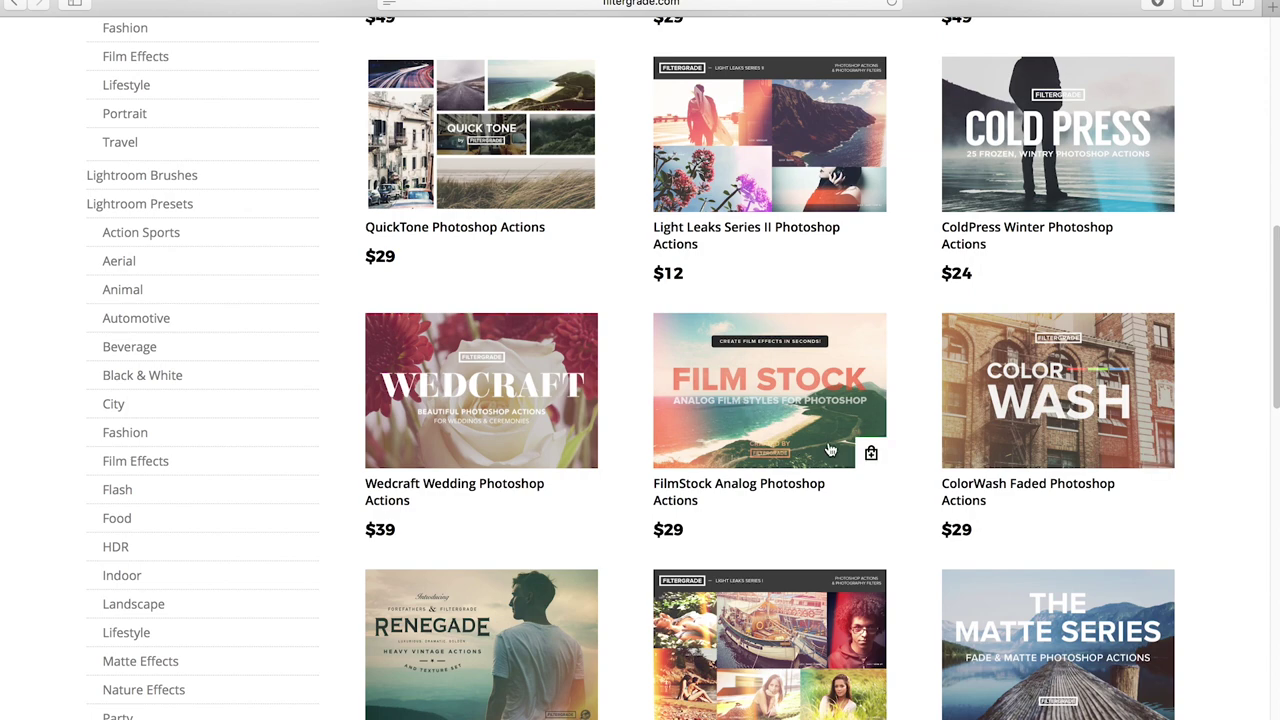
{"action": "scroll", "coordinate": [655, 481], "scroll_direction": "down", "scroll_amount": 1}
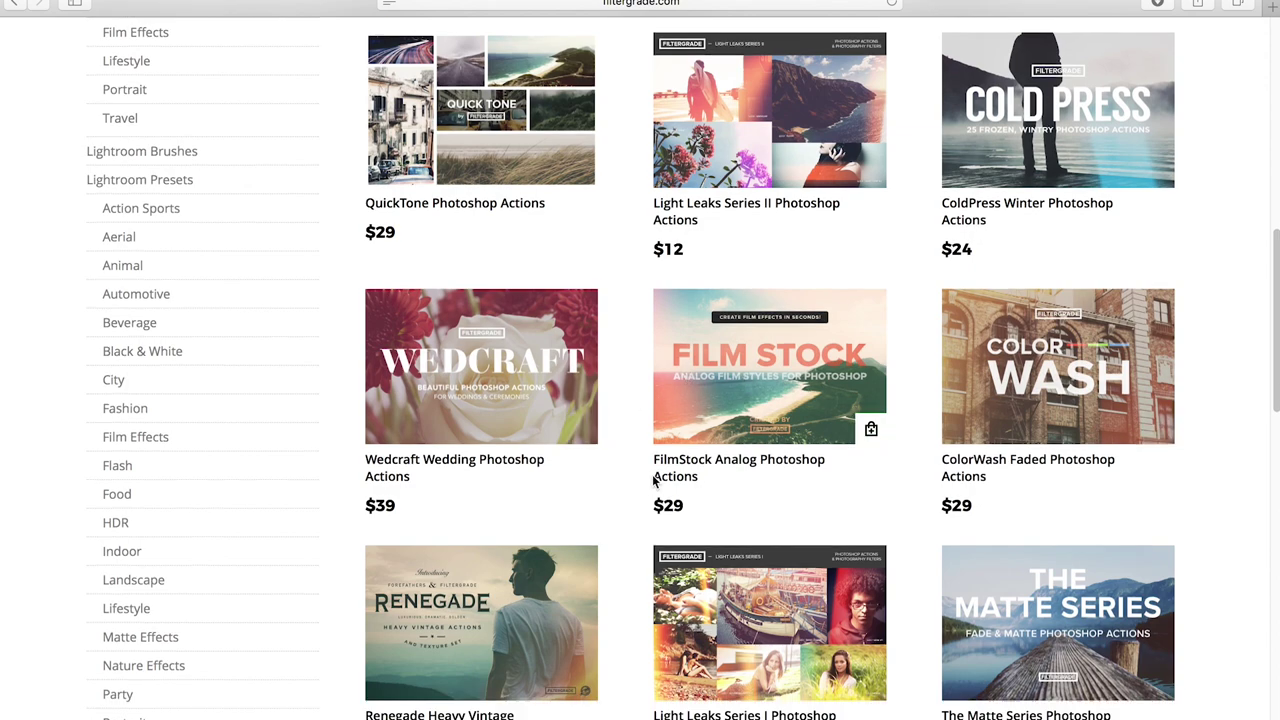
{"action": "scroll", "coordinate": [655, 481], "scroll_direction": "down", "scroll_amount": 5}
{"action": "scroll", "coordinate": [655, 481], "scroll_direction": "down", "scroll_amount": 3}
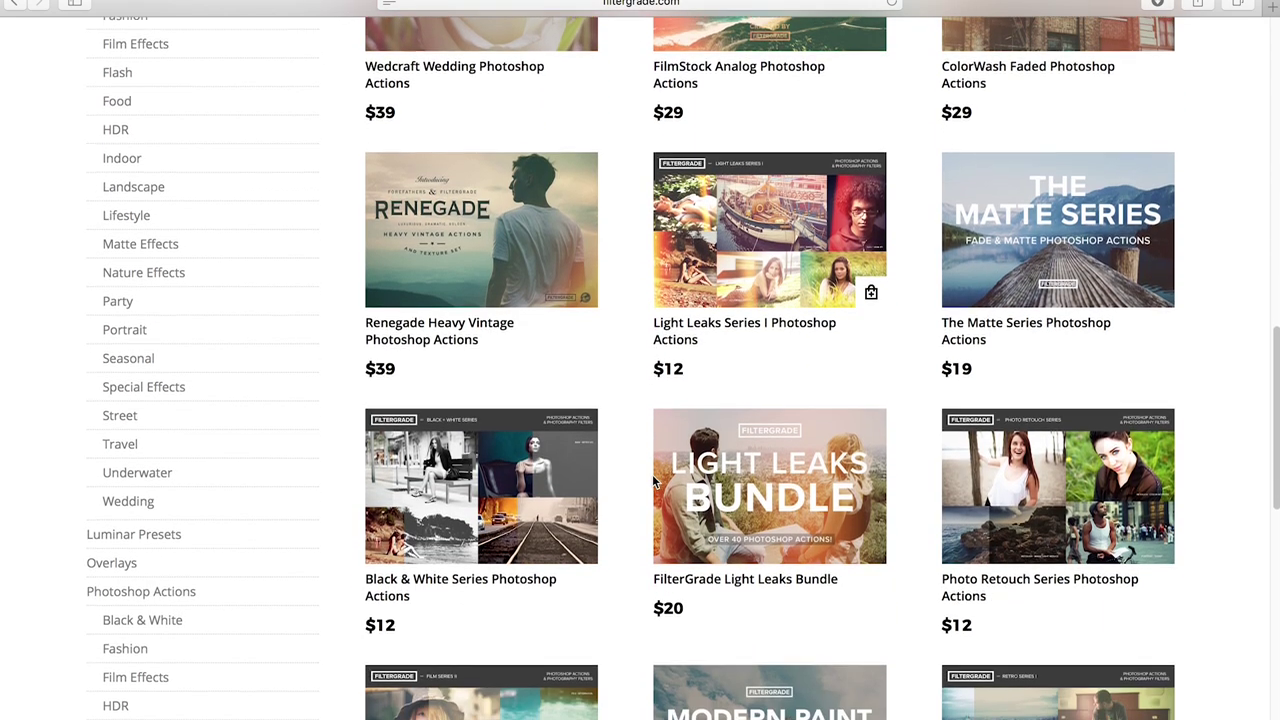
{"action": "scroll", "coordinate": [652, 479], "scroll_direction": "down", "scroll_amount": 3}
{"action": "scroll", "coordinate": [652, 479], "scroll_direction": "down", "scroll_amount": 2}
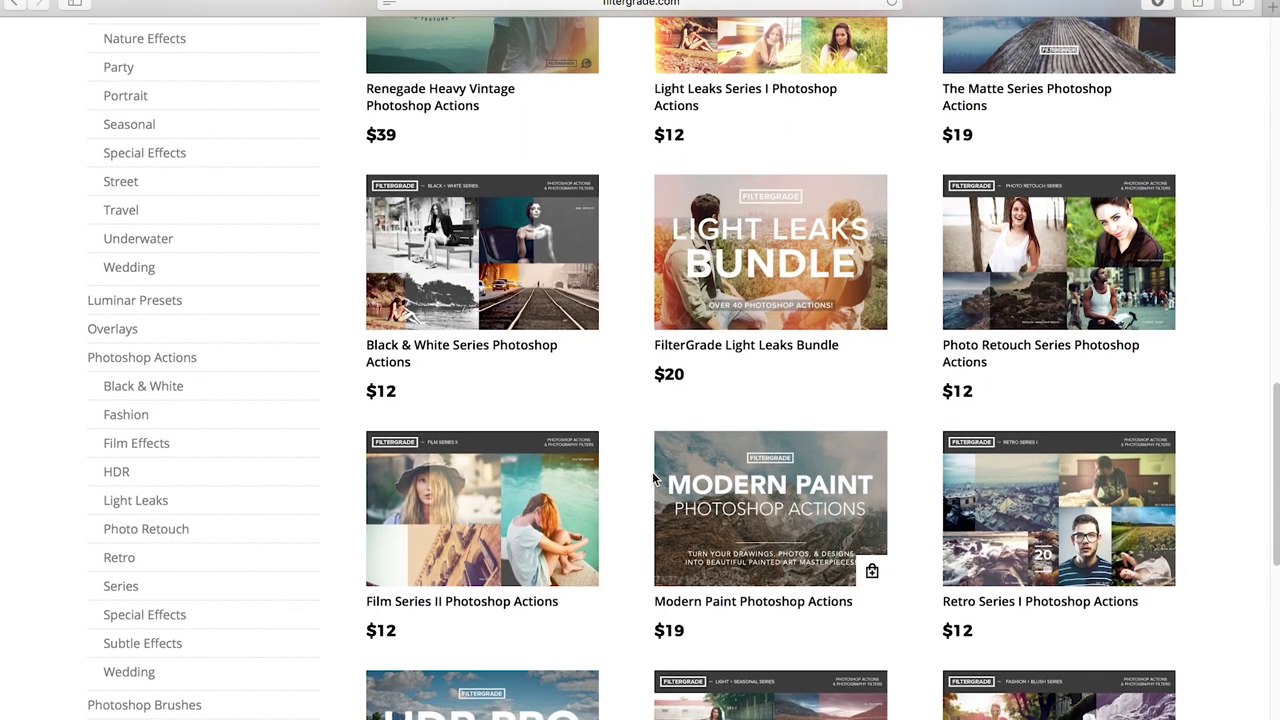
{"action": "scroll", "coordinate": [654, 477], "scroll_direction": "down", "scroll_amount": 4}
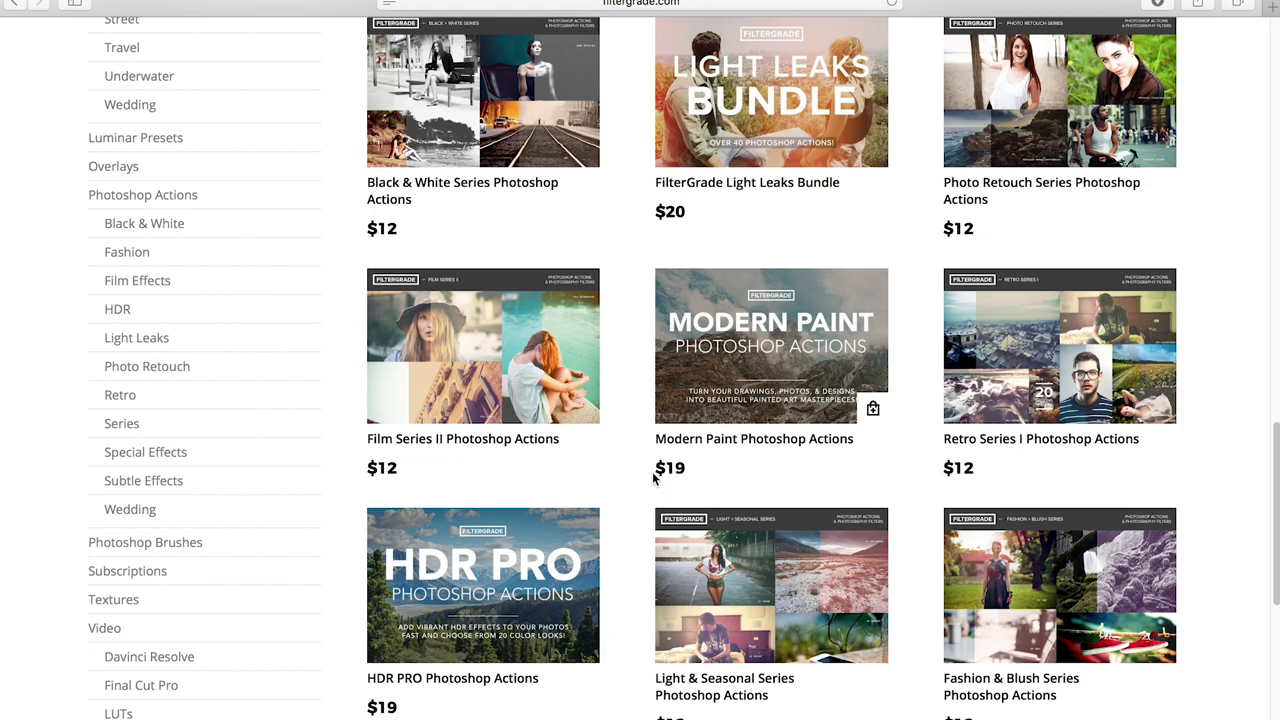
{"action": "scroll", "coordinate": [652, 479], "scroll_direction": "down", "scroll_amount": 3}
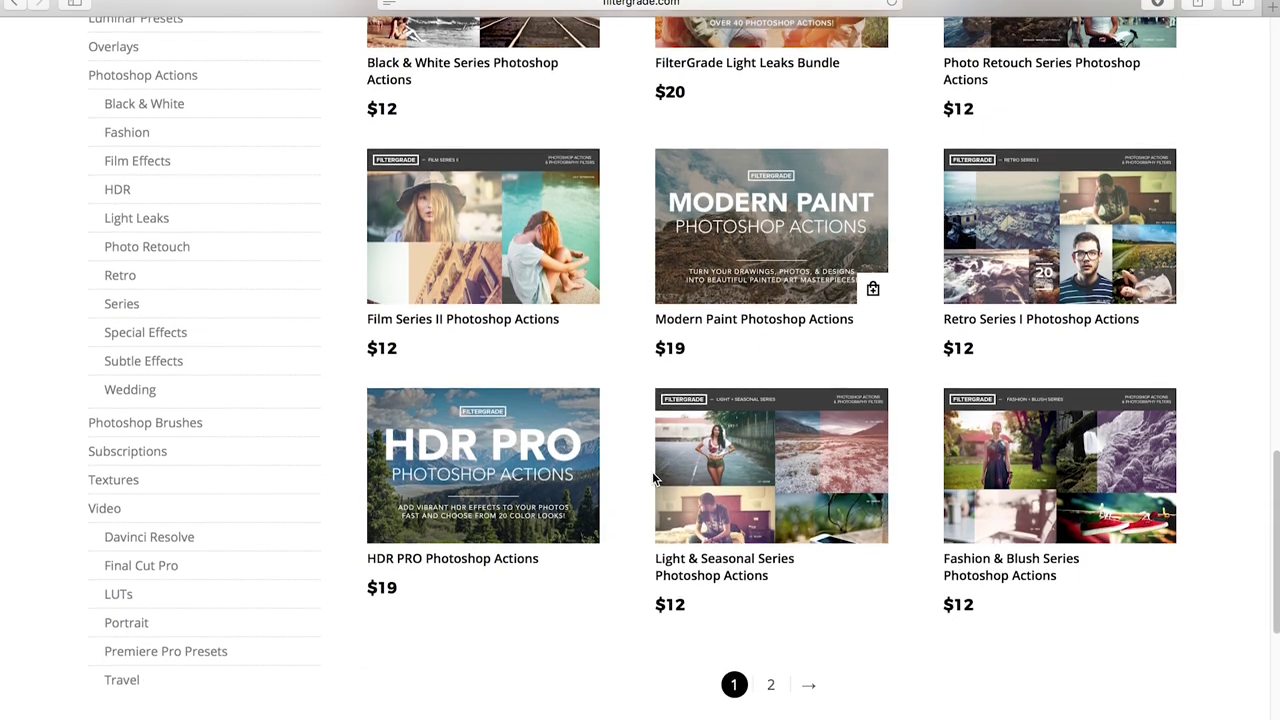